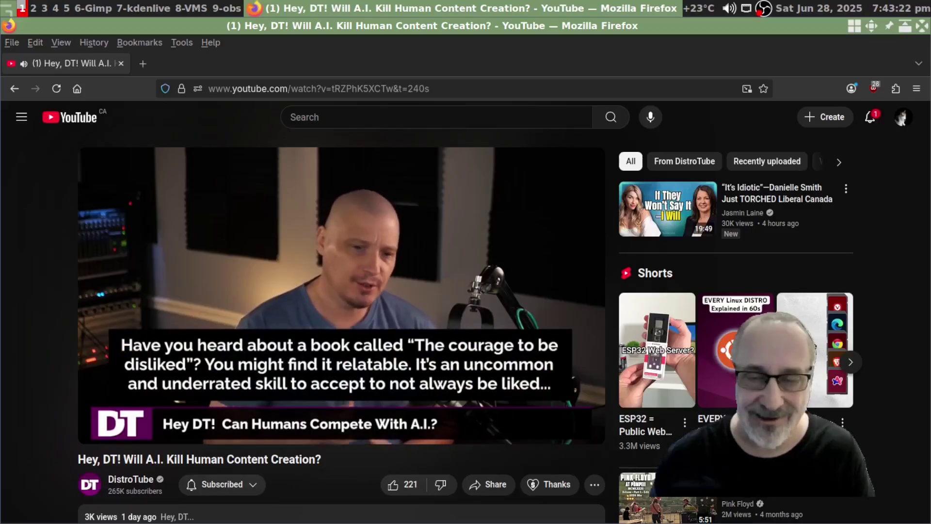
# Lower the volume, jump to about 11:25 and play the YouTube video full screen.
pyautogui.moveTo(378, 203)
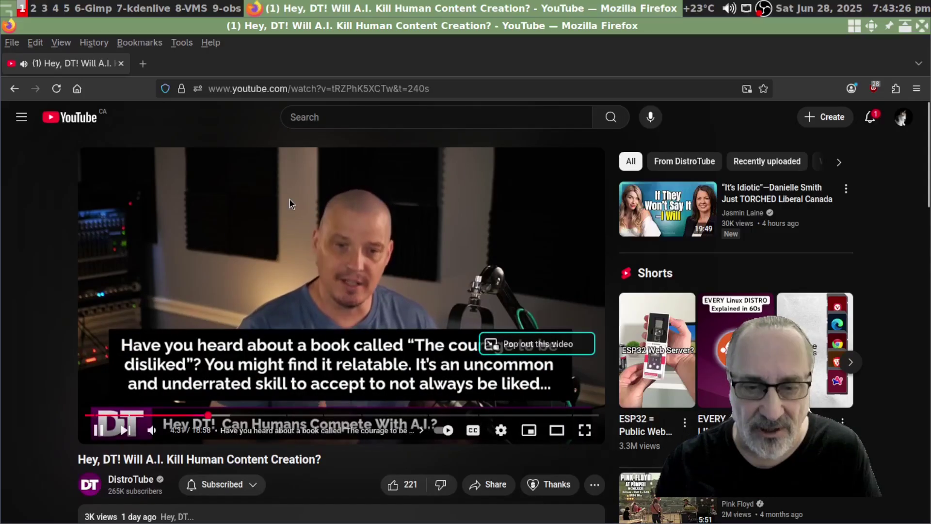
pyautogui.moveTo(185, 433)
pyautogui.moveTo(186, 434); pyautogui.dragTo(178, 434)
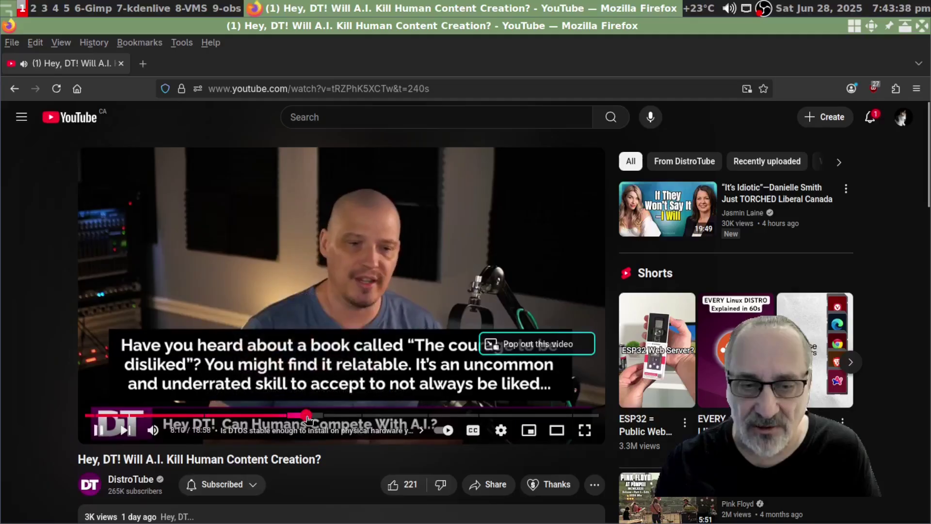
pyautogui.click(395, 416)
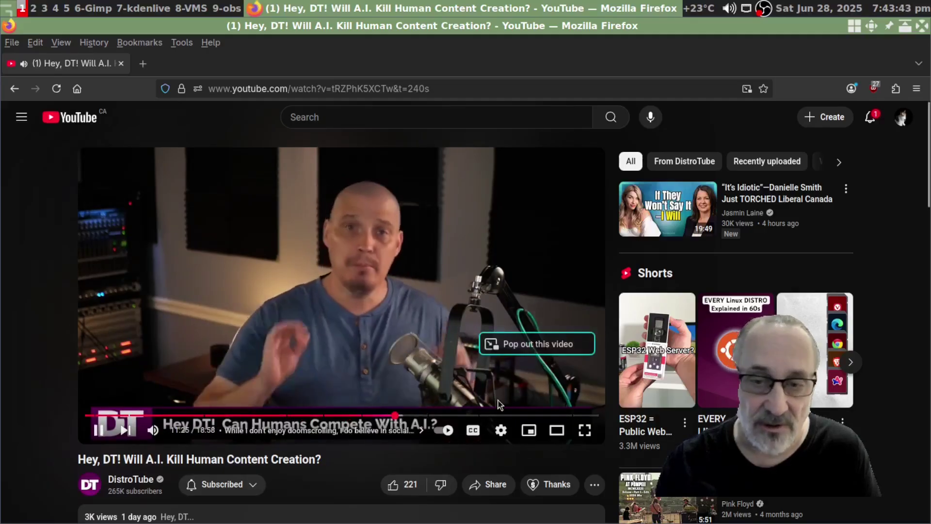
pyautogui.click(586, 431)
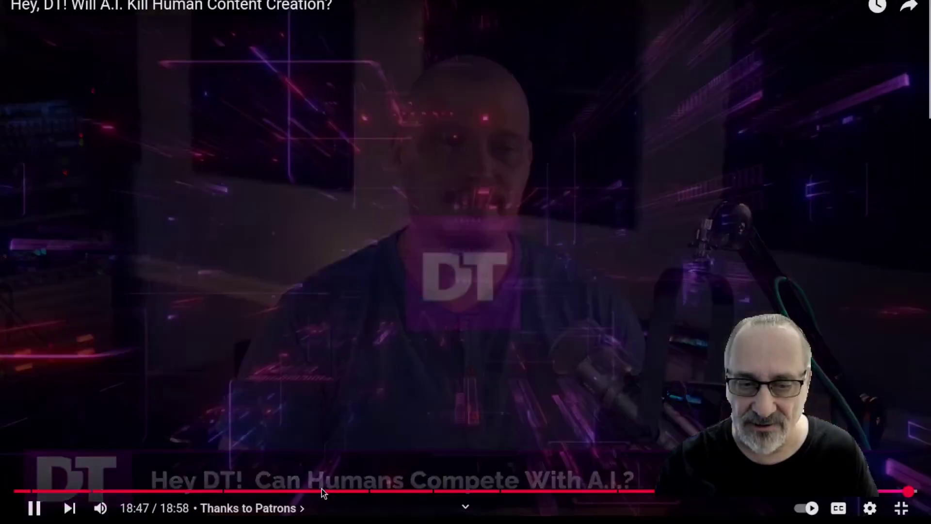
pyautogui.press('space')
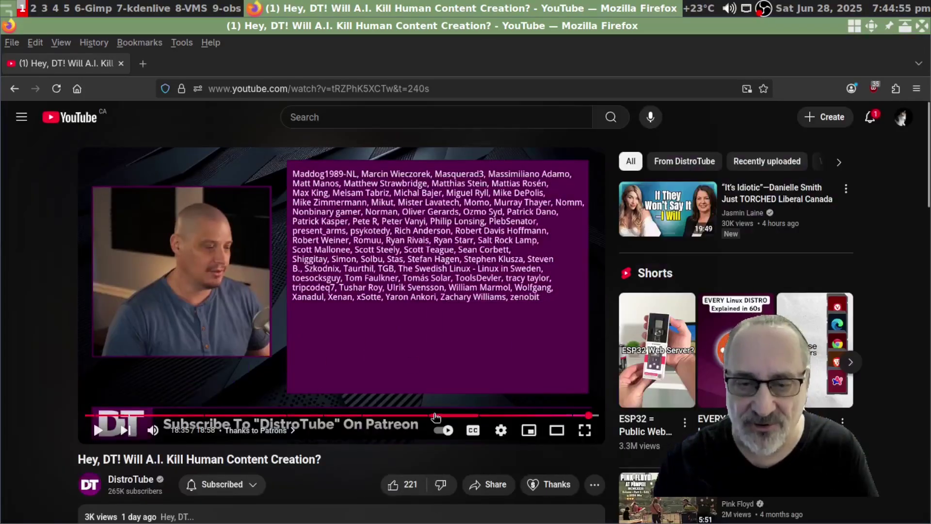
# Seek back past 13:03, 11:01 and 9:12, open the chapter list, then land at 6:50.
pyautogui.click(436, 416)
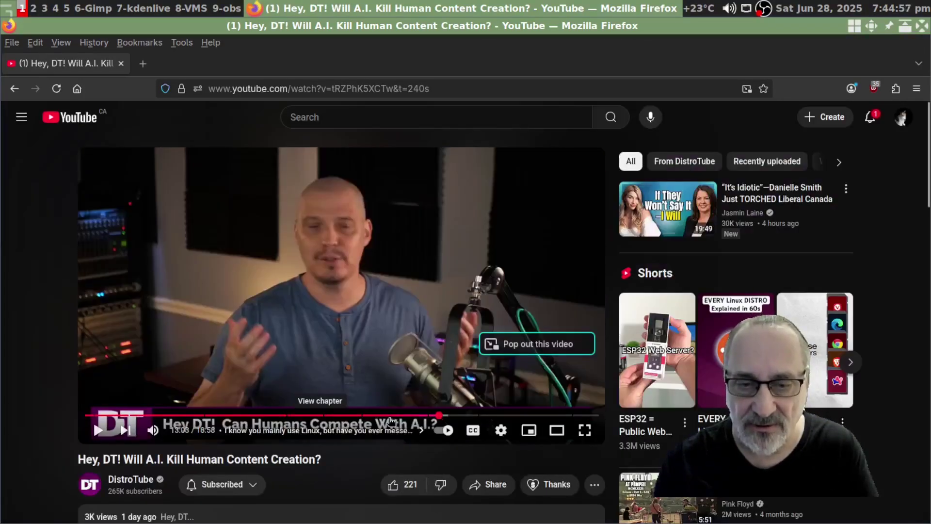
pyautogui.click(383, 416)
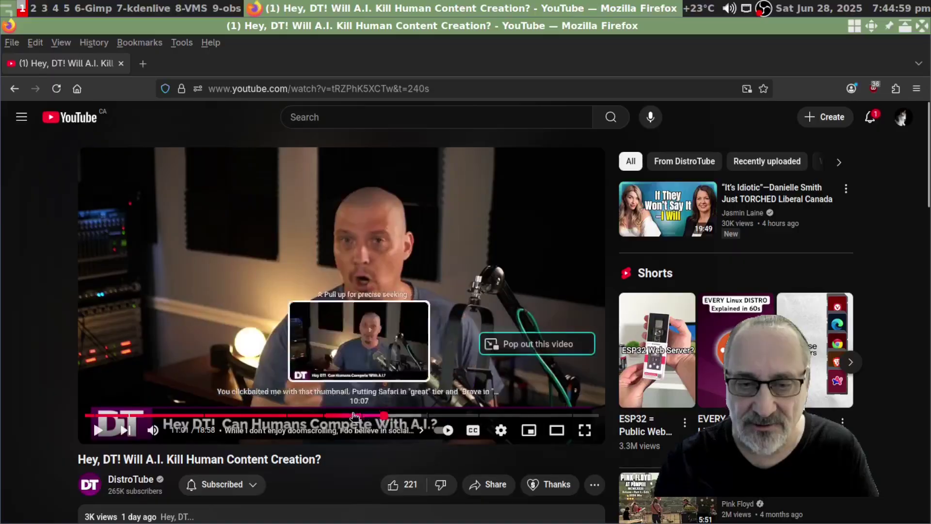
pyautogui.click(334, 416)
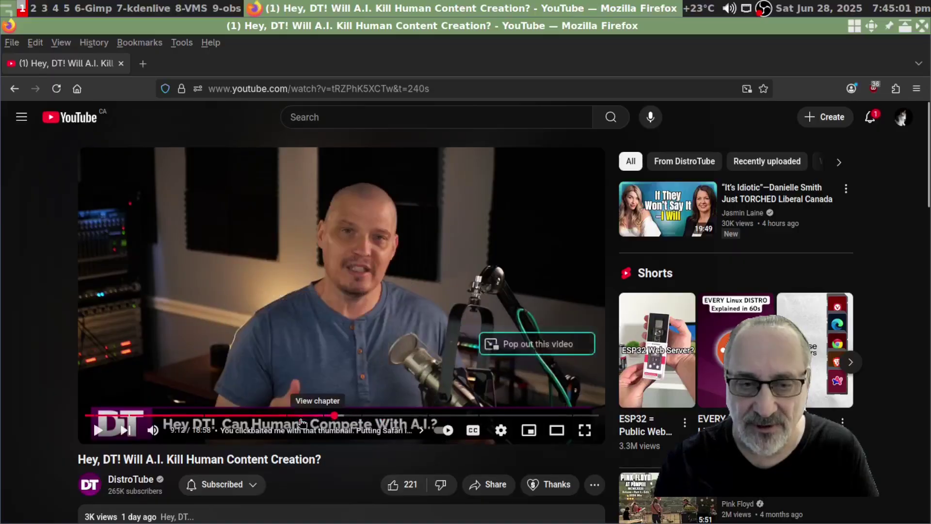
pyautogui.click(301, 423)
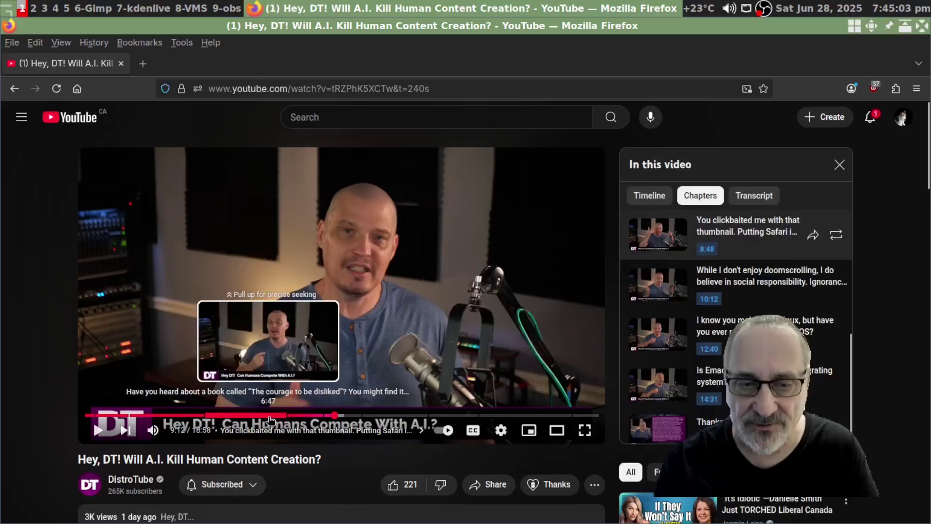
pyautogui.click(271, 416)
pyautogui.moveTo(153, 430)
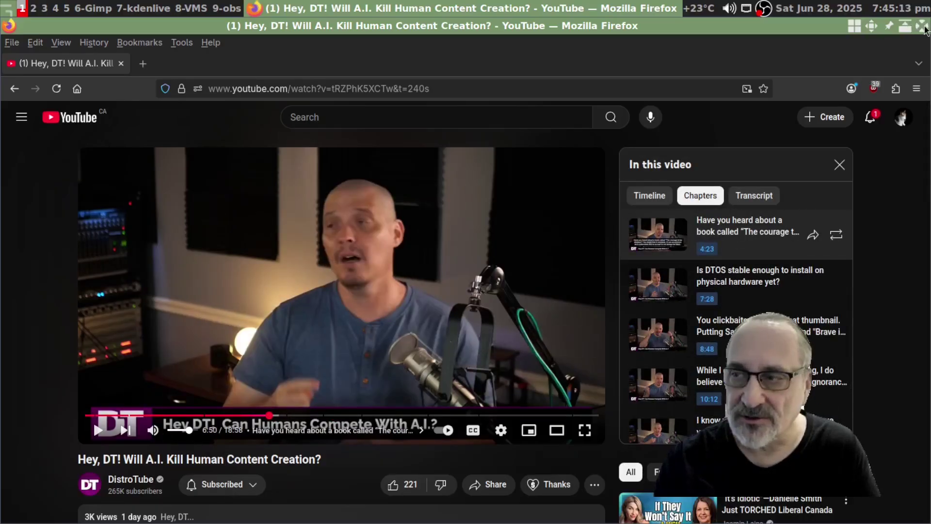
# Close the Firefox window to leave the bare Nighthawks wallpaper.
pyautogui.click(925, 29)
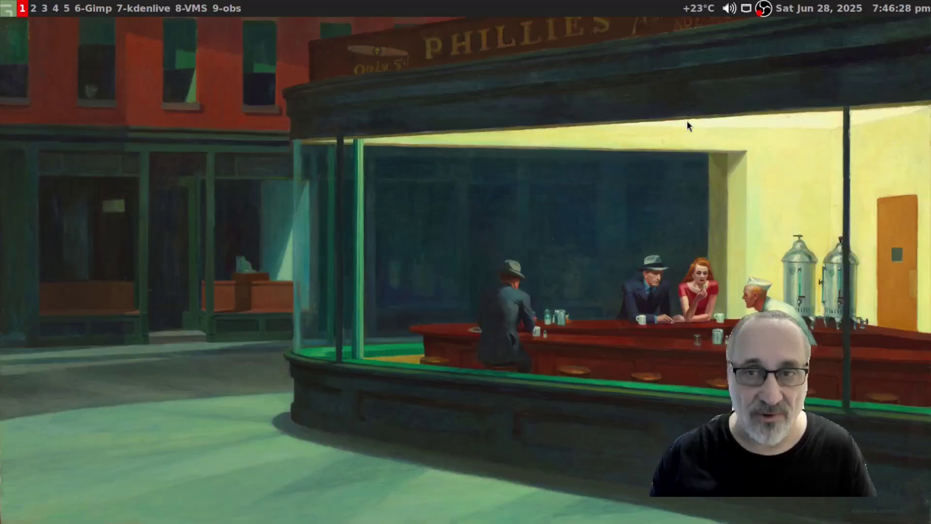
# Launch Firefox from the desktop menu and load archlinux.org.
pyautogui.rightClick(306, 70)
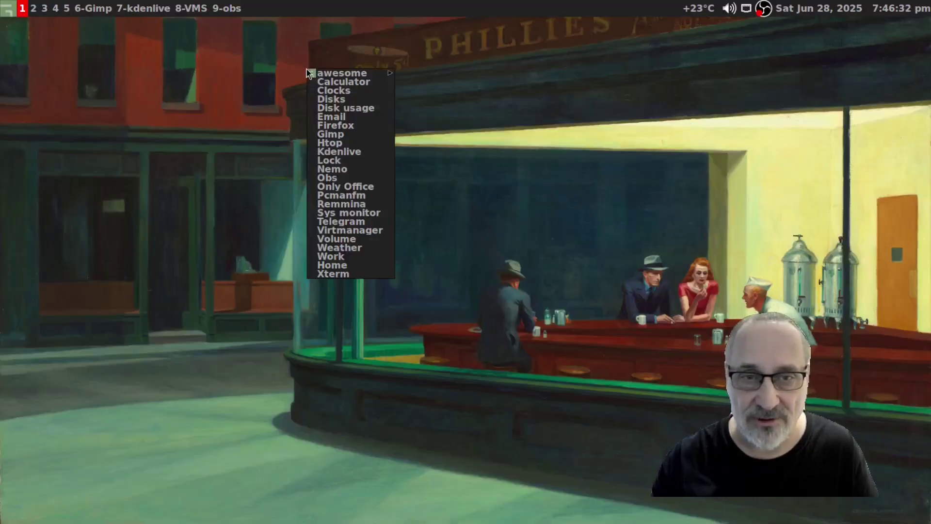
pyautogui.click(356, 125)
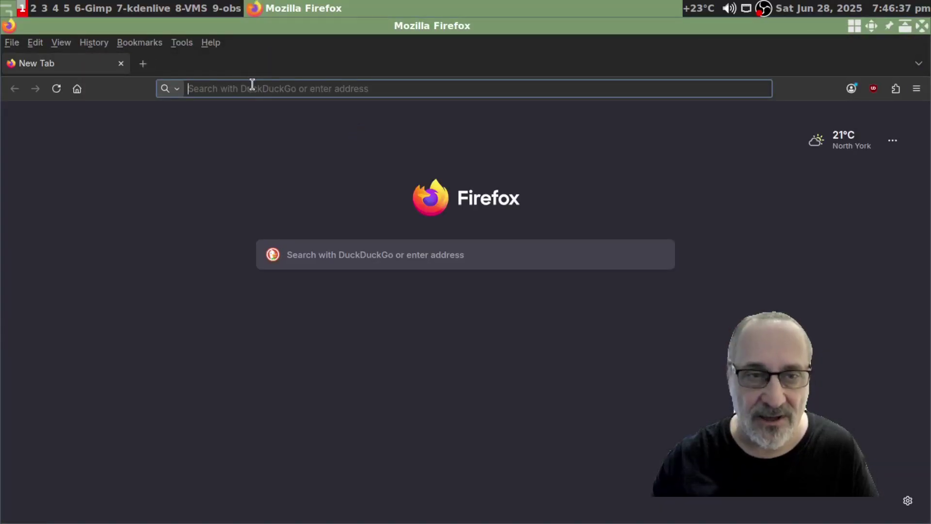
pyautogui.write('archlinux.l')
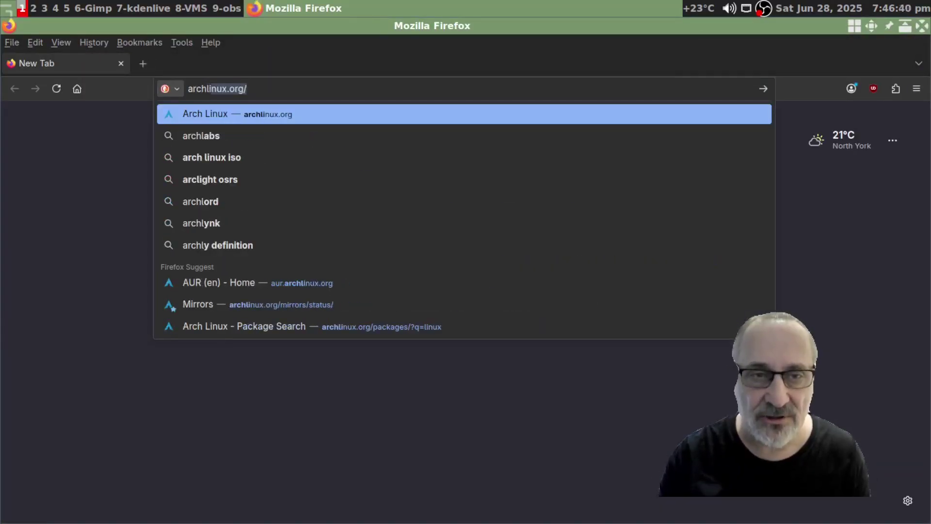
pyautogui.press('BackSpace')
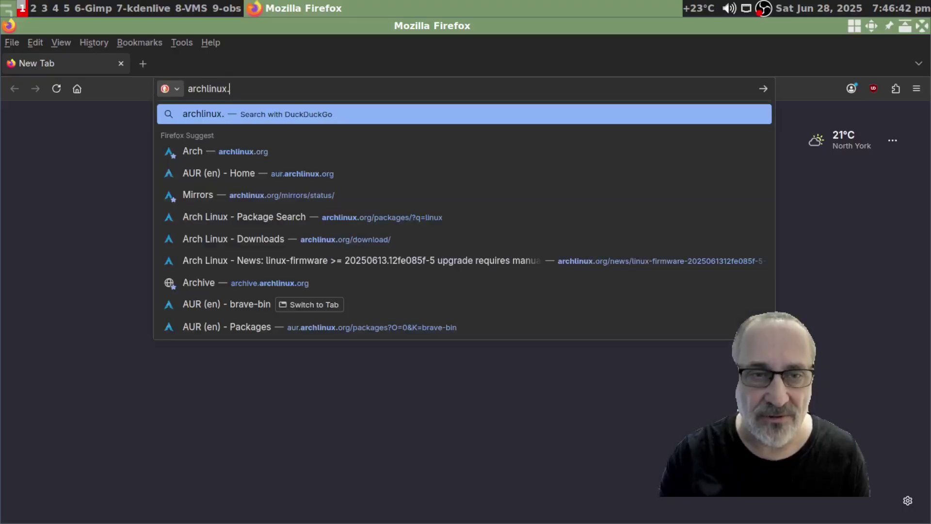
pyautogui.write('org')
pyautogui.press('Return')
# Search the AUR for 'brave' and open the brave-bin package page.
pyautogui.click(810, 125)
pyautogui.click(818, 202)
pyautogui.write('brave')
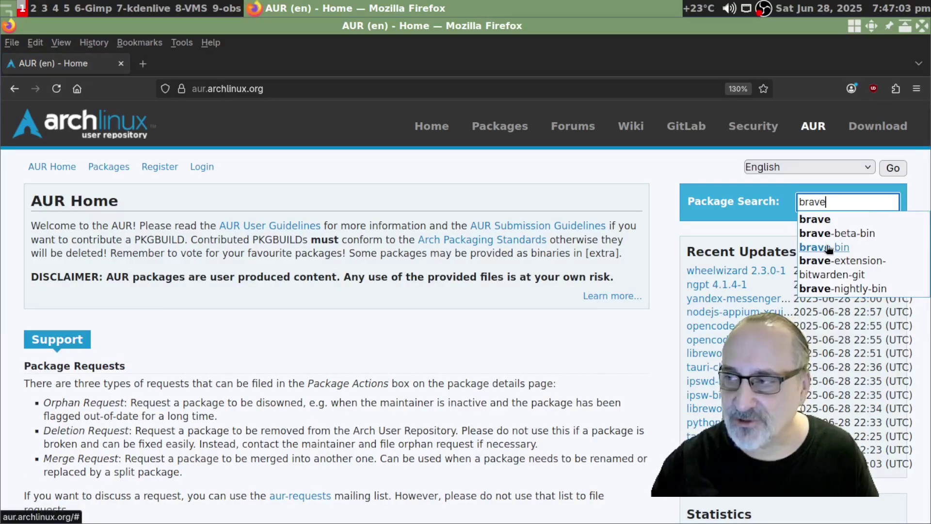
pyautogui.click(828, 248)
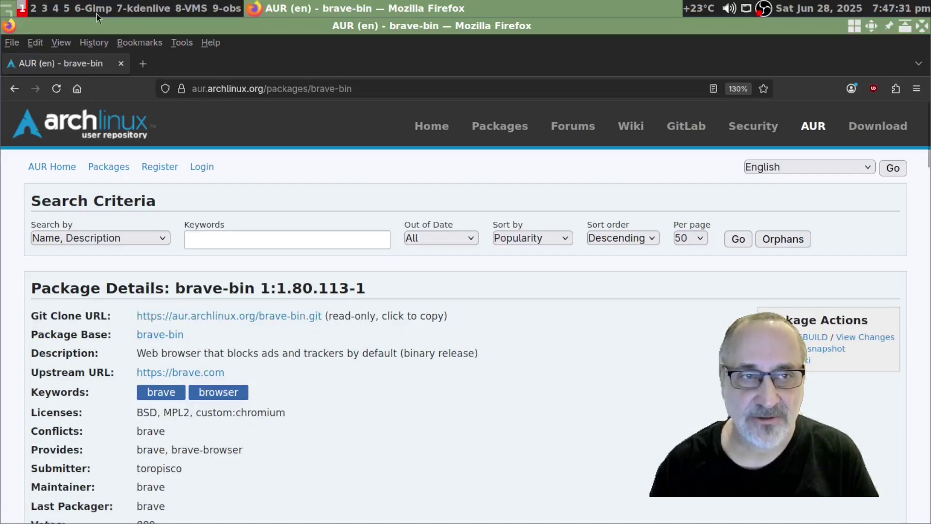
# On workspace 5, launch an xterm terminal and enlarge its font.
pyautogui.press('super+5')
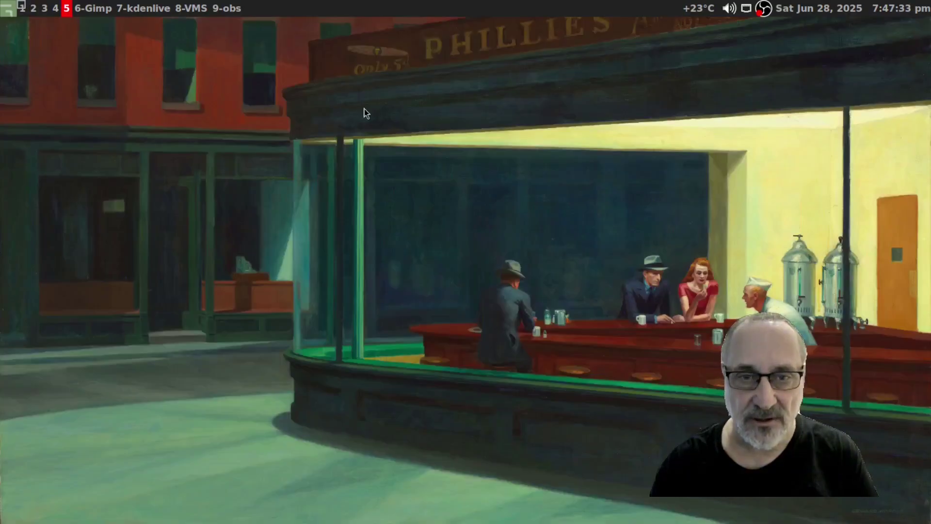
pyautogui.rightClick(247, 101)
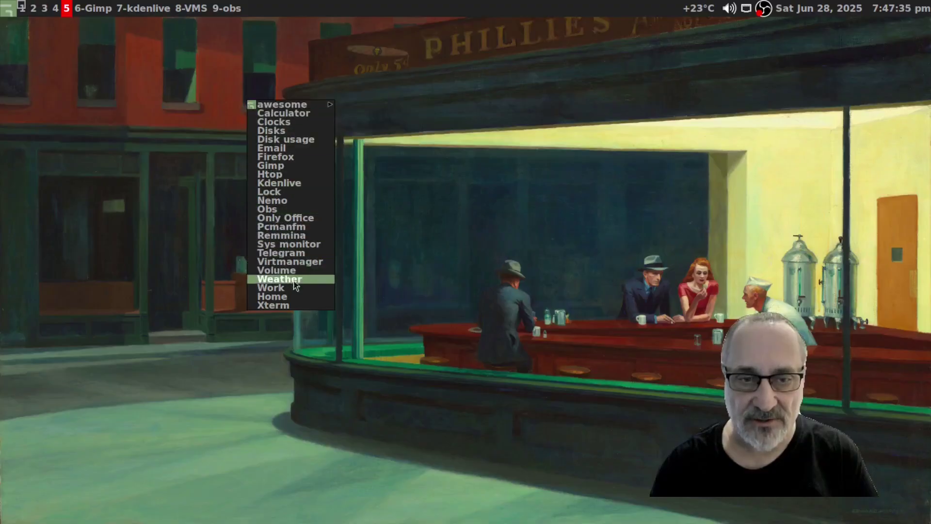
pyautogui.click(296, 304)
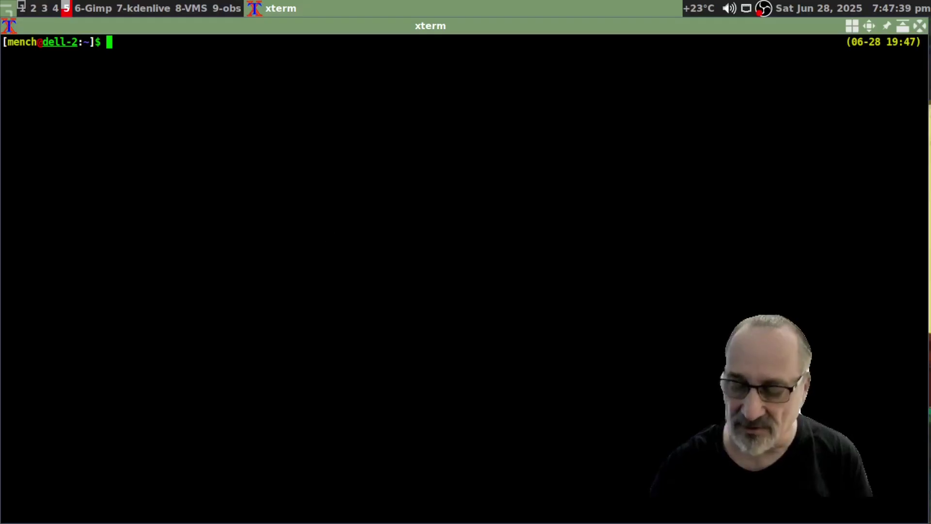
pyautogui.press('shift+KP_Add')
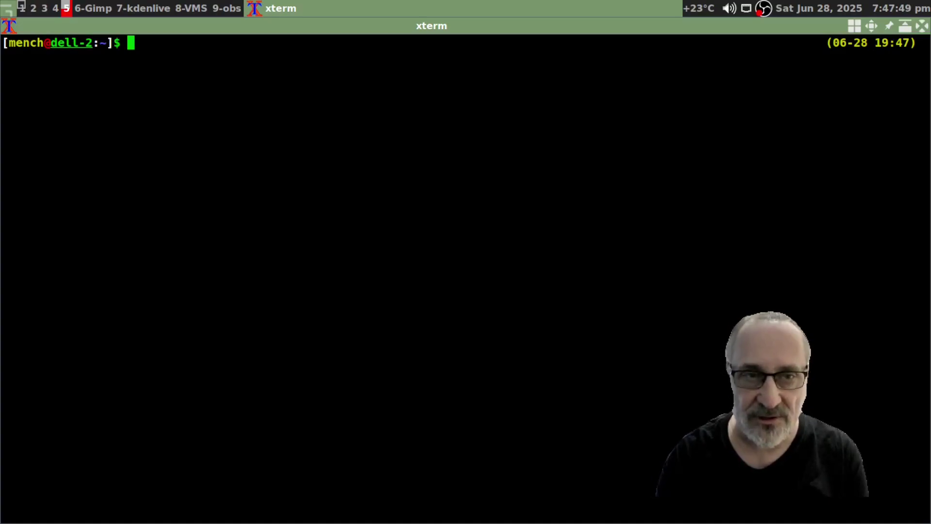
# Move into the AUR folder and list its contents.
pyautogui.write('cd aur')
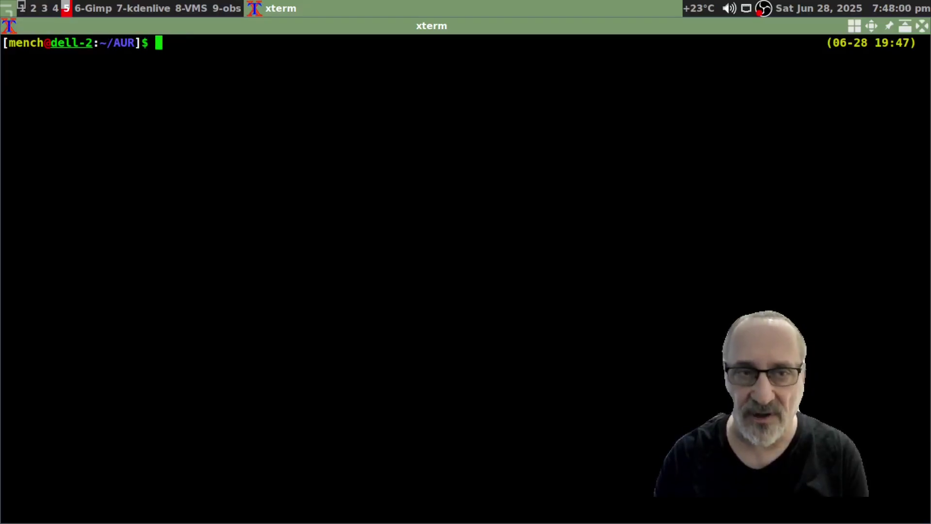
pyautogui.write('ls')
pyautogui.press('Return')
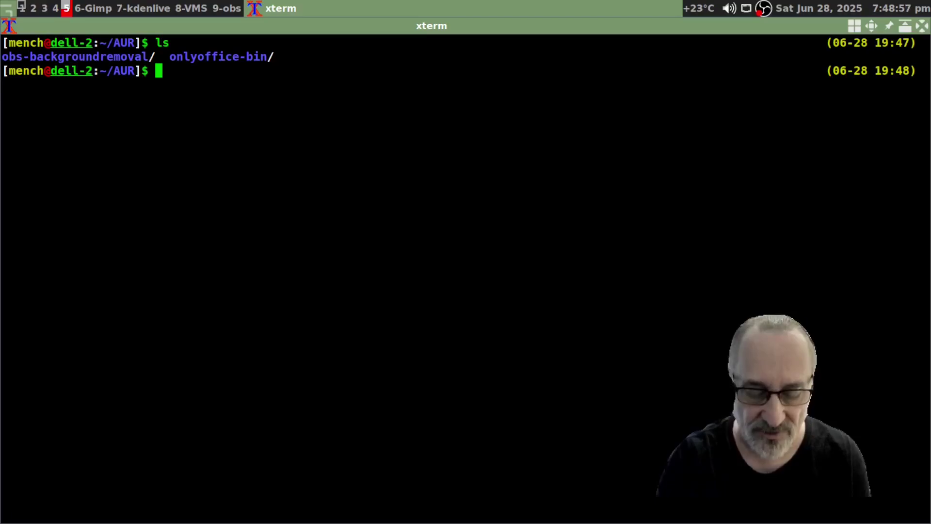
# Git clone the brave-bin repository into ~/AUR and list the folder.
pyautogui.write('git clone')
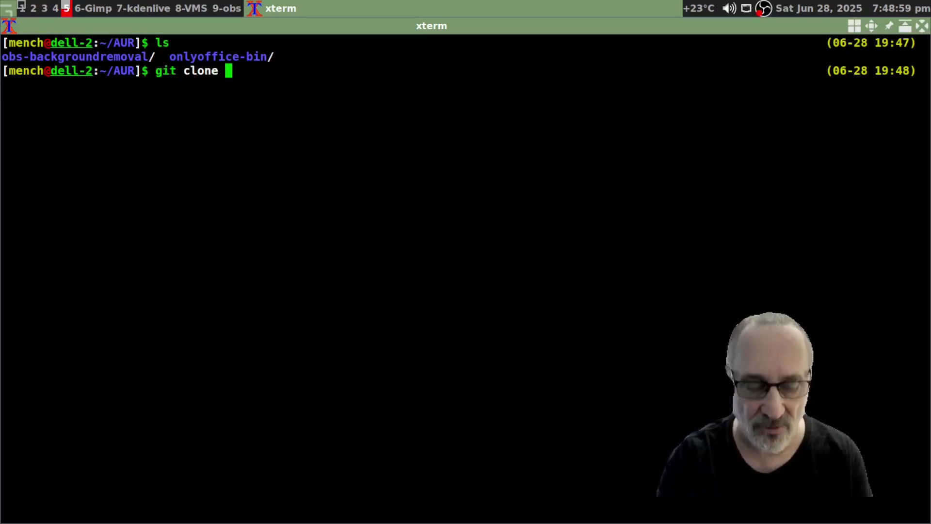
pyautogui.middleClick(335, 227)
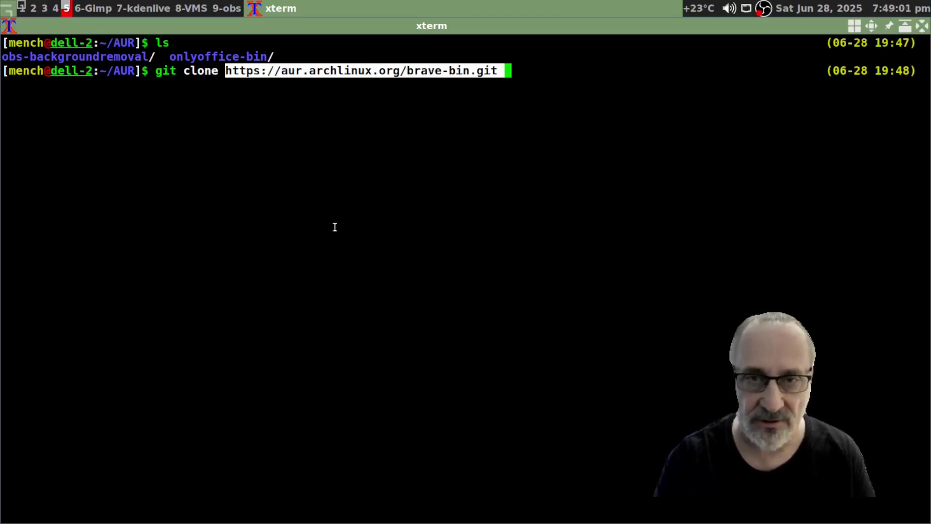
pyautogui.press('Return')
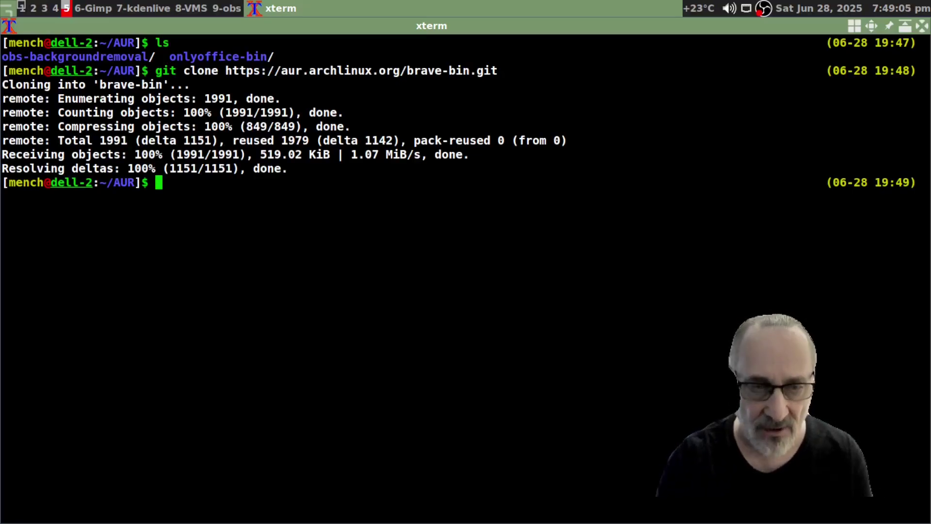
pyautogui.write('ls')
pyautogui.press('Return')
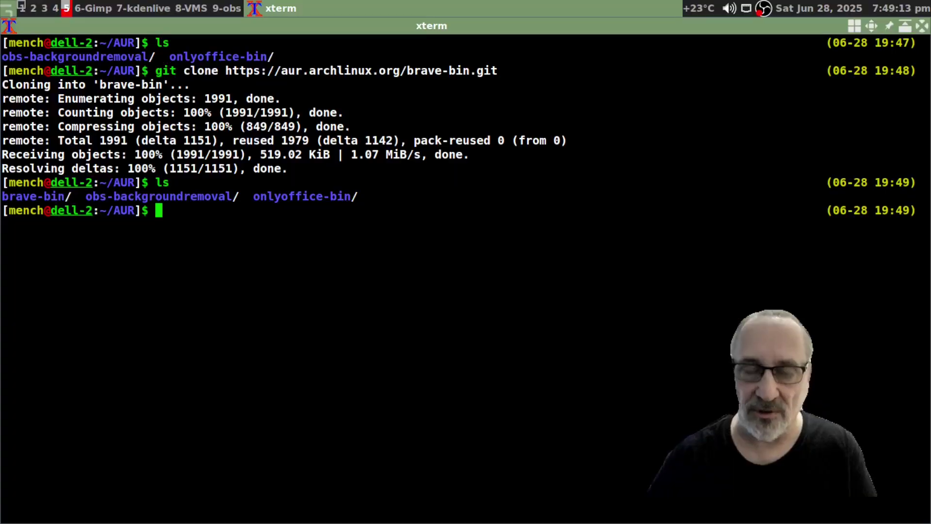
# Clear the screen, enter the brave-bin folder, list it and open PKGBUILD in less.
pyautogui.hotkey('ctrl', 'l')
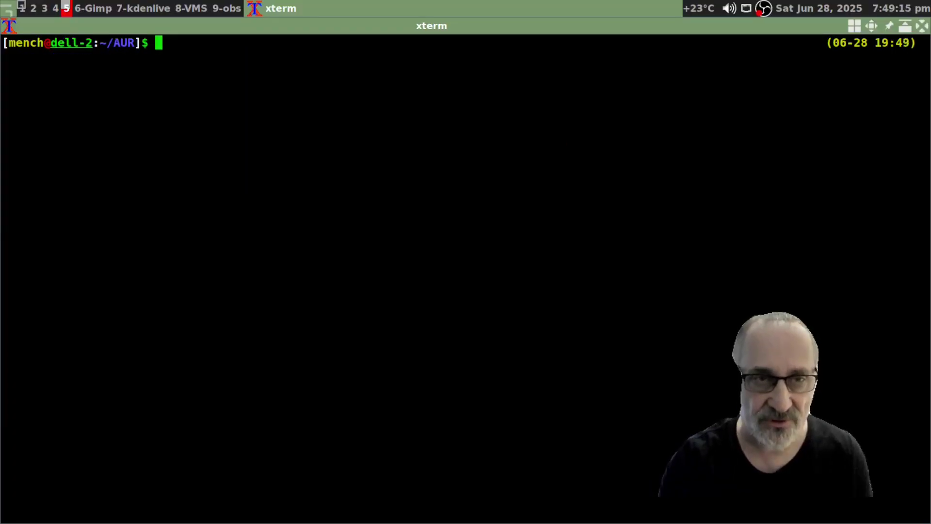
pyautogui.write('cd ')
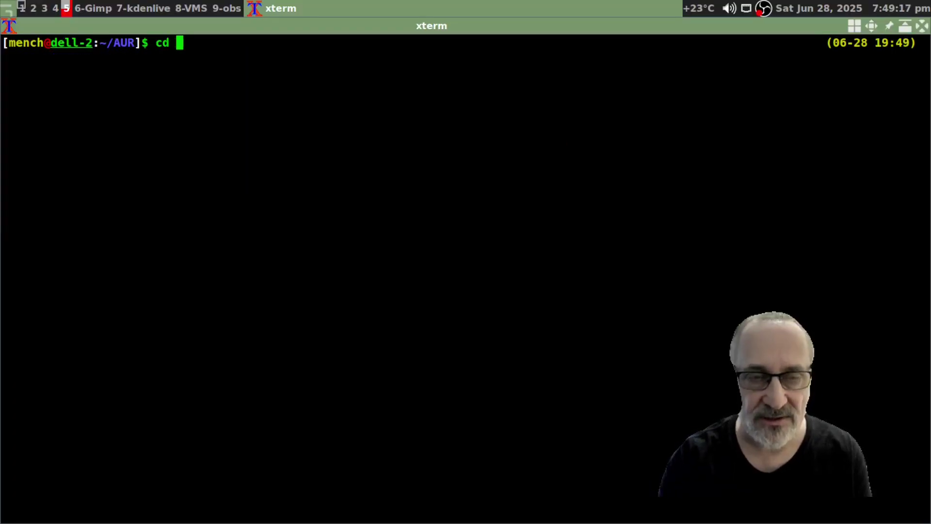
pyautogui.write('br')
pyautogui.press('Tab')
pyautogui.press('Return')
pyautogui.press('Return')
pyautogui.write('ls')
pyautogui.press('Return')
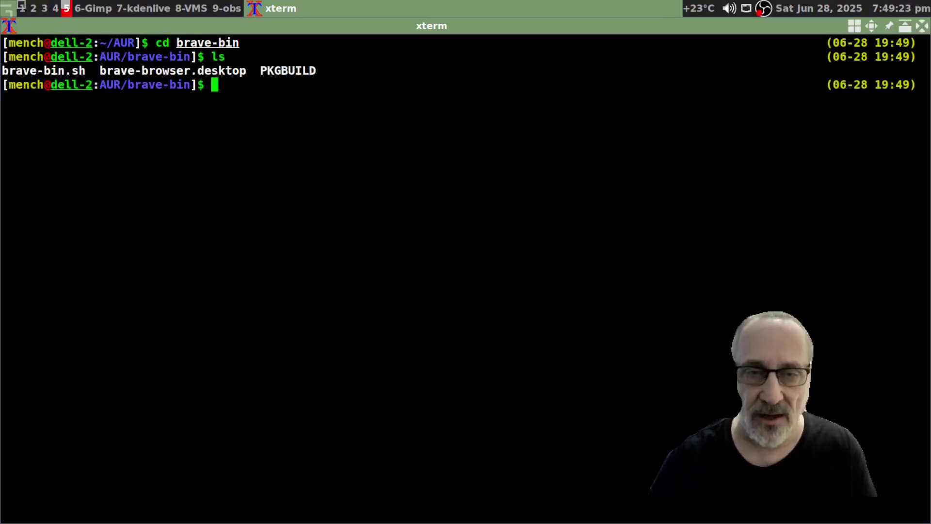
pyautogui.write('less P')
pyautogui.press('Tab')
pyautogui.press('Return')
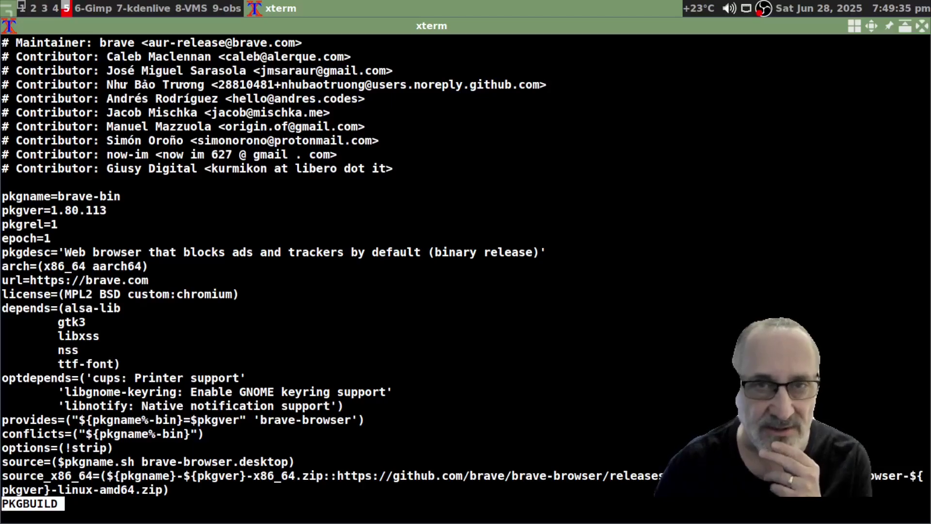
# Inspect the pkgname, url and source_aarch64 lines, scroll to the end, and quit less.
pyautogui.scroll(-2, 579, 134)
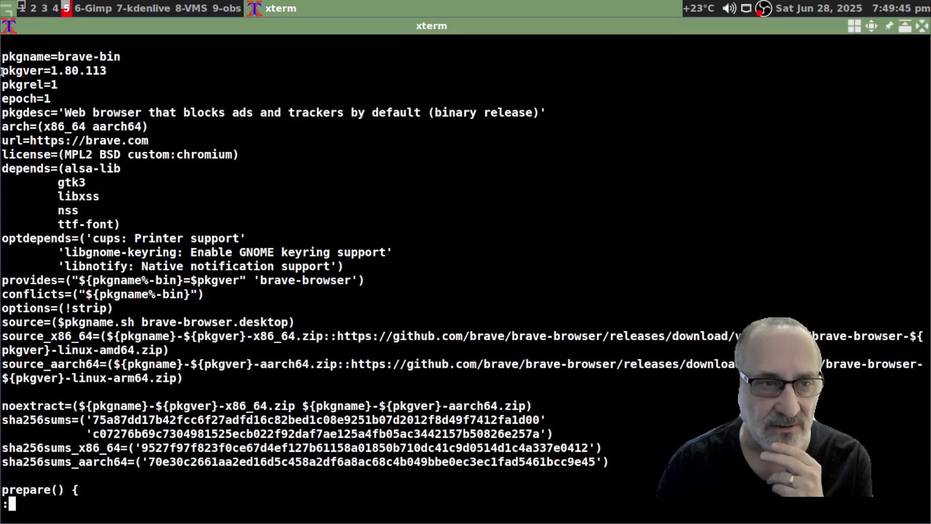
pyautogui.doubleClick(54, 57)
pyautogui.moveTo(54, 58); pyautogui.dragTo(3, 58)
pyautogui.tripleClick(55, 145)
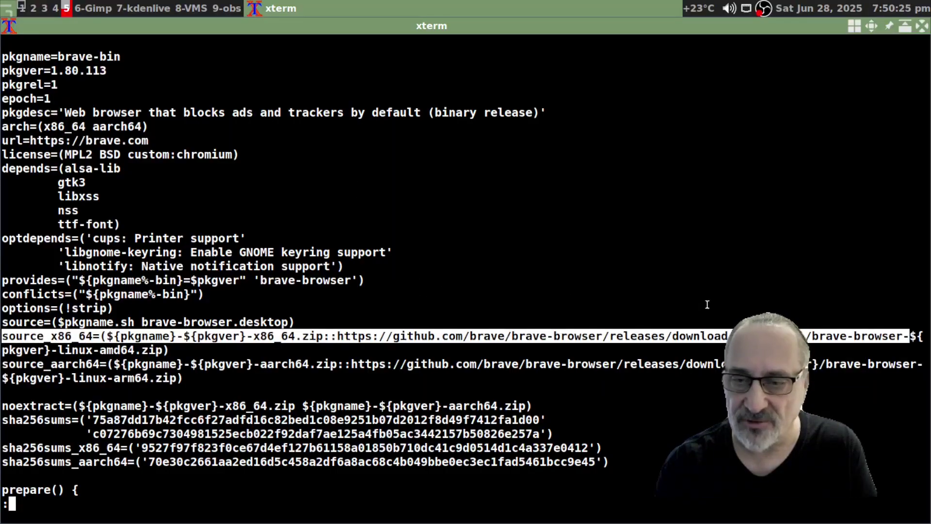
pyautogui.tripleClick(4, 365)
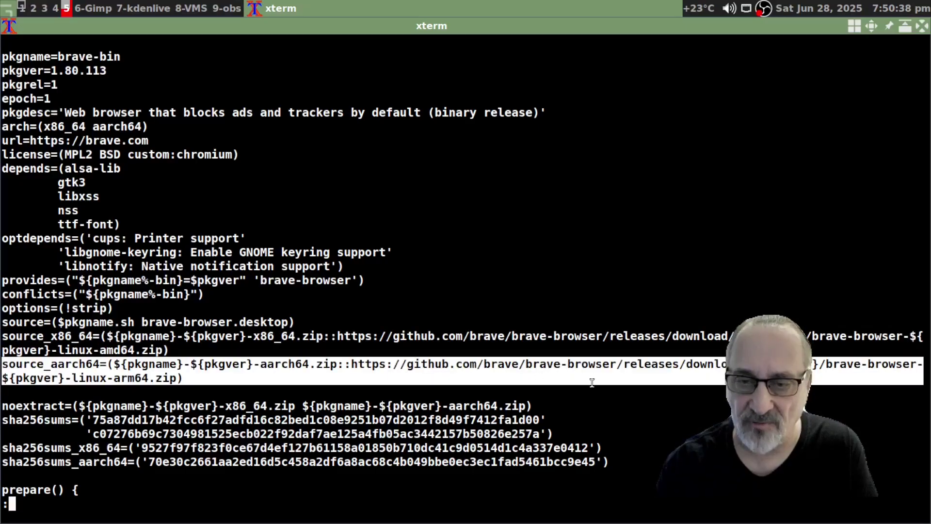
pyautogui.click(533, 402)
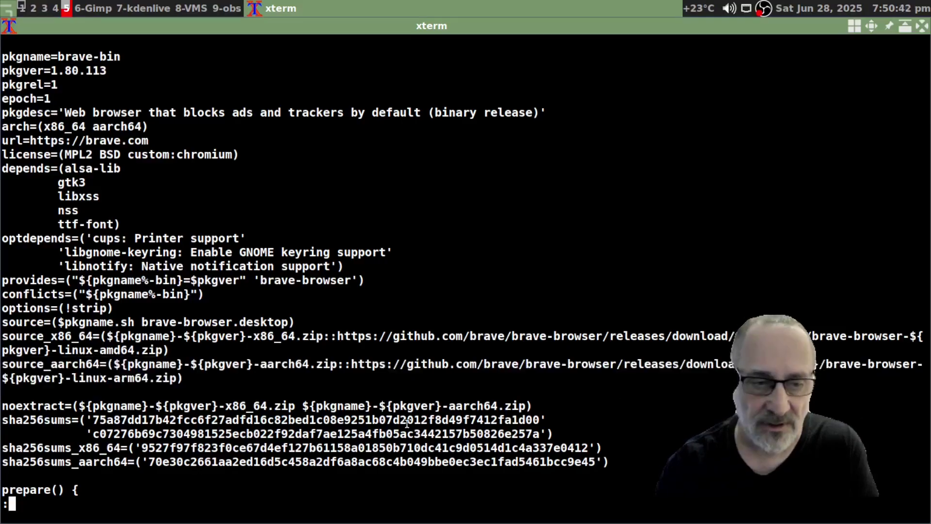
pyautogui.scroll(-5, 398, 417)
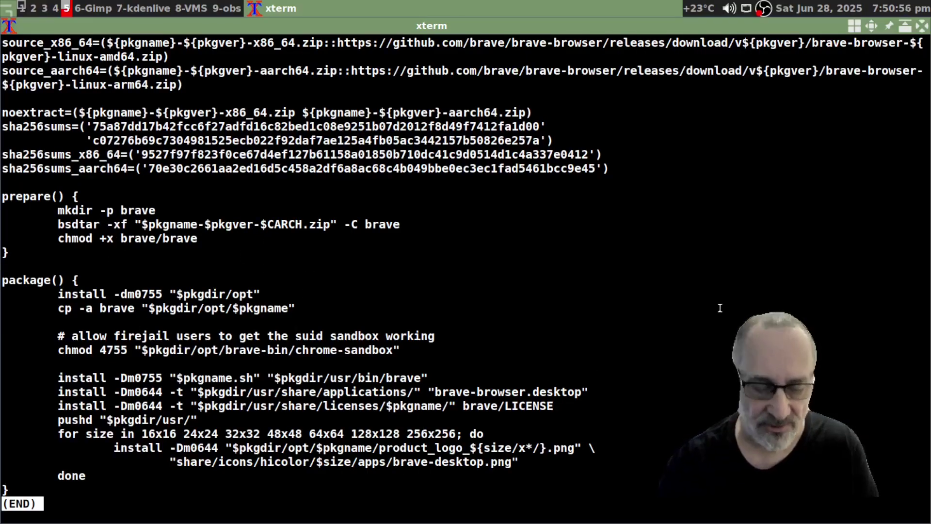
pyautogui.press('q')
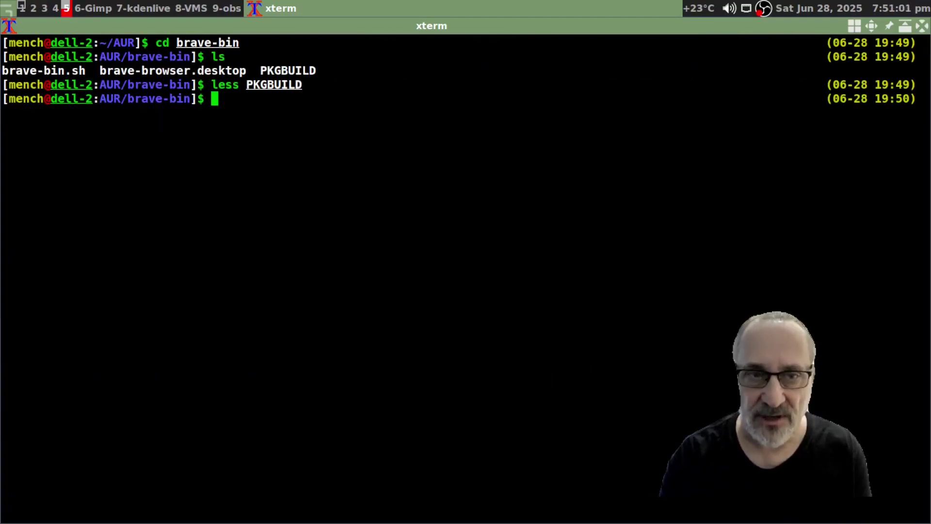
# Build and install brave-bin with makepkg -sic, entering the sudo password and confirming installation.
pyautogui.write('makepkg ')
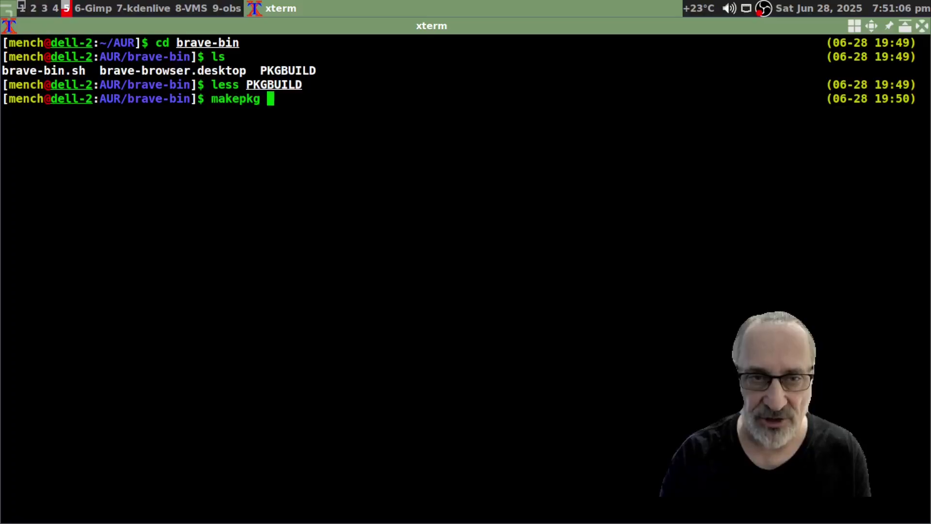
pyautogui.write('-sic')
pyautogui.press('Return')
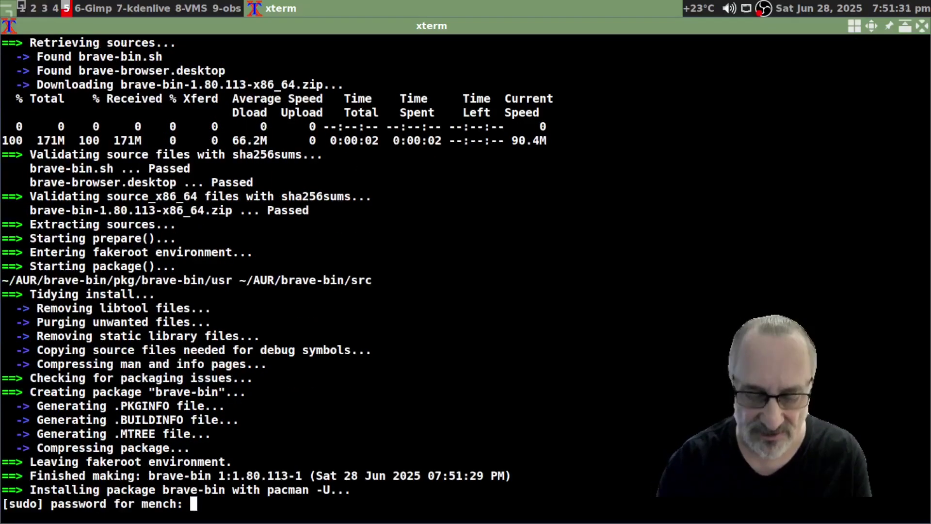
pyautogui.press('Return')
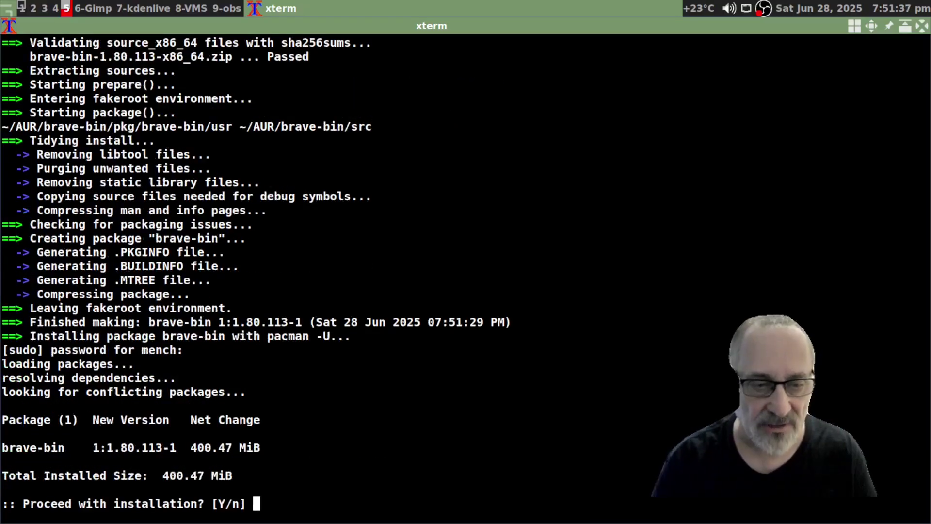
pyautogui.press('Return')
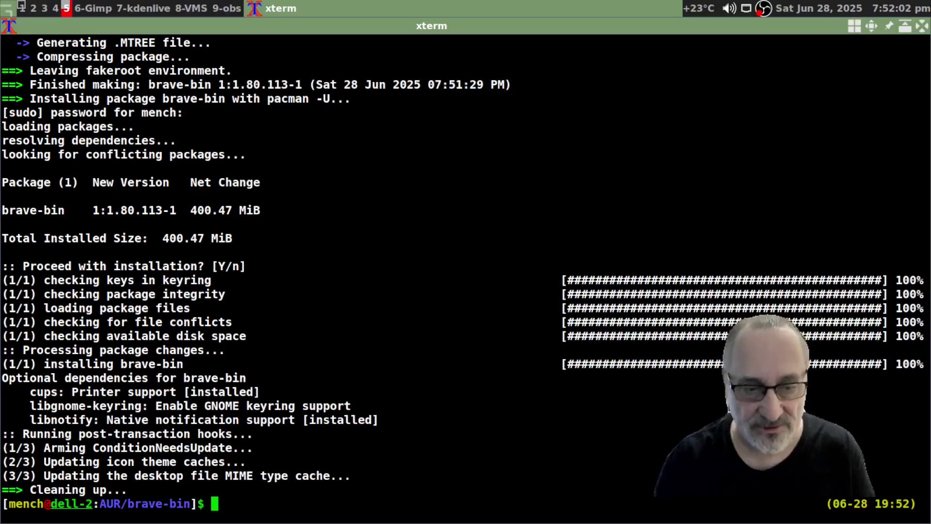
# Return to the home folder, clear the screen and open the awesome config with aweconfig.
pyautogui.write('cd')
pyautogui.press('Return')
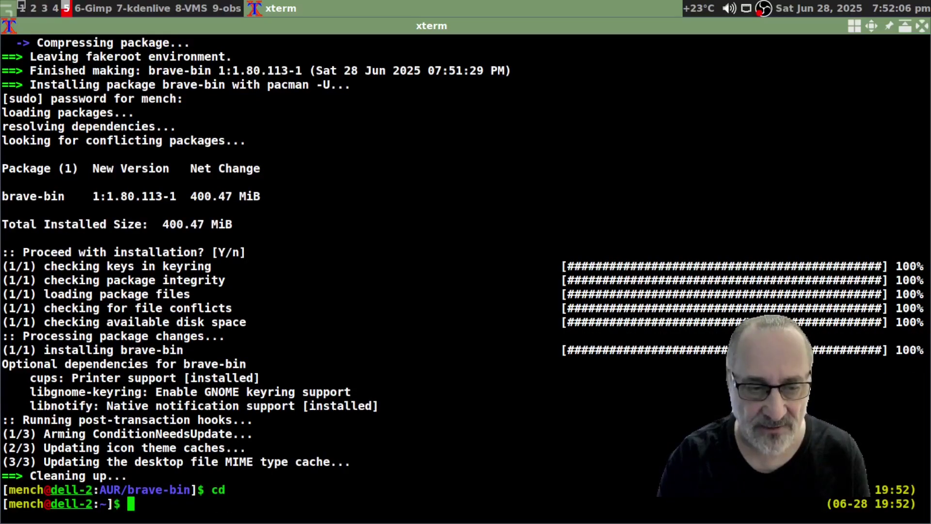
pyautogui.hotkey('ctrl', 'l')
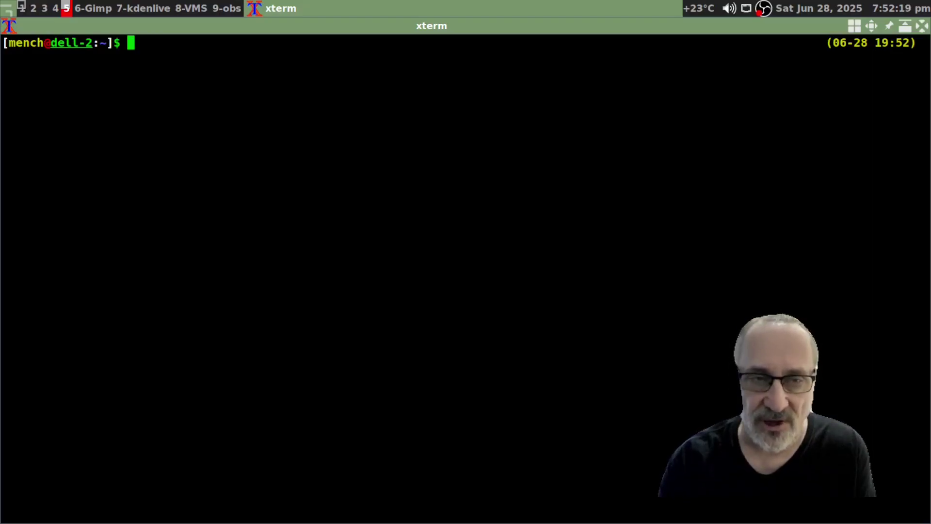
pyautogui.write('aweconfig')
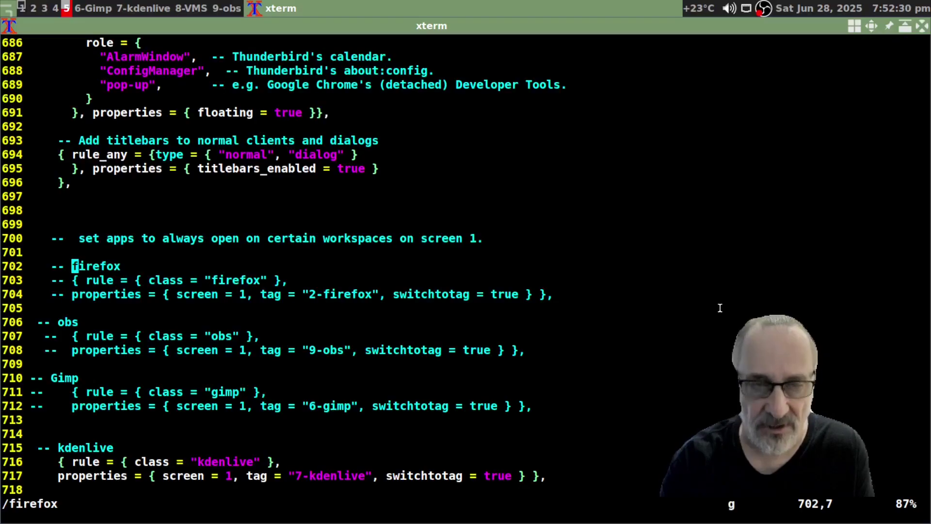
# Find the Firefox entry, remove the comment from the Brave line 102, and save with :wq.
pyautogui.press('g')
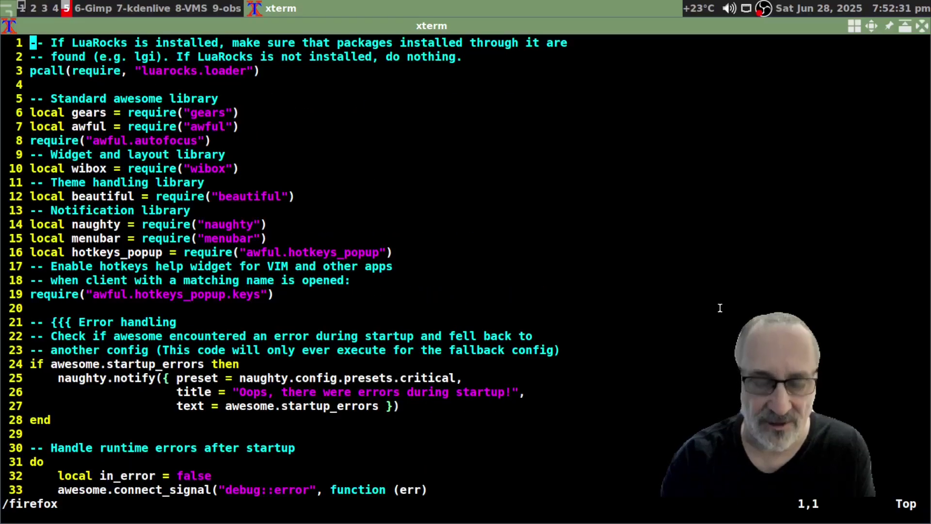
pyautogui.press('/')
pyautogui.write('firefo')
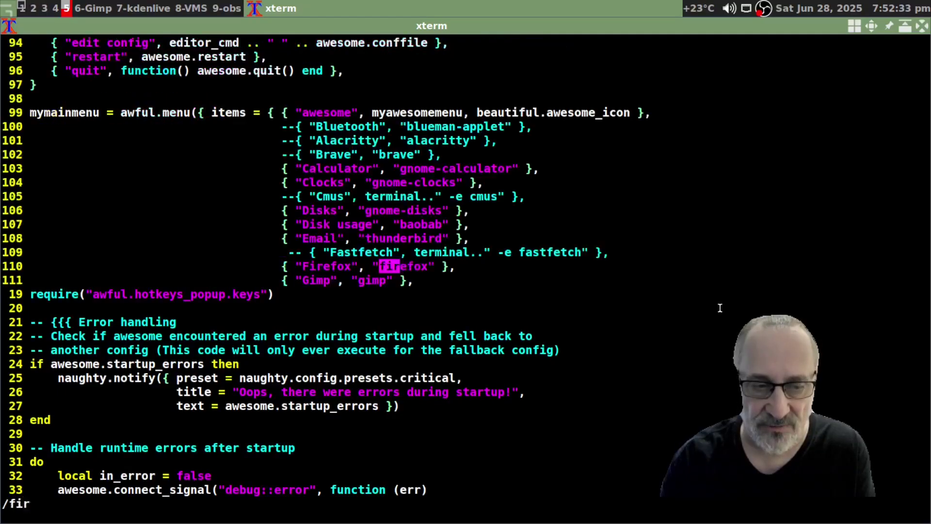
pyautogui.press('Return')
pyautogui.press('k')
pyautogui.press('k')
pyautogui.press('k')
pyautogui.press('k')
pyautogui.press('k')
pyautogui.press('k')
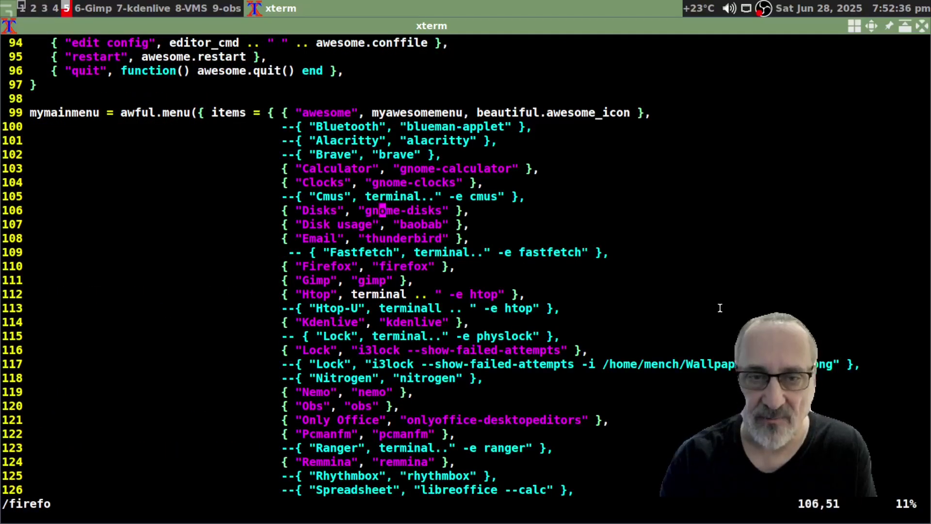
pyautogui.press('k')
pyautogui.press('k')
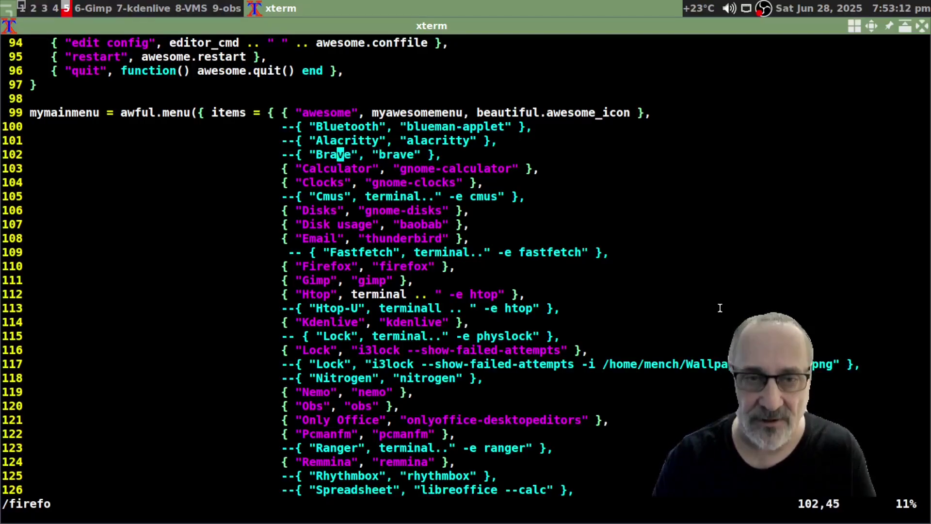
pyautogui.press('h')
pyautogui.press('h')
pyautogui.press('h')
pyautogui.press('h')
pyautogui.press('h')
pyautogui.press('h')
pyautogui.press('h')
pyautogui.press('h')
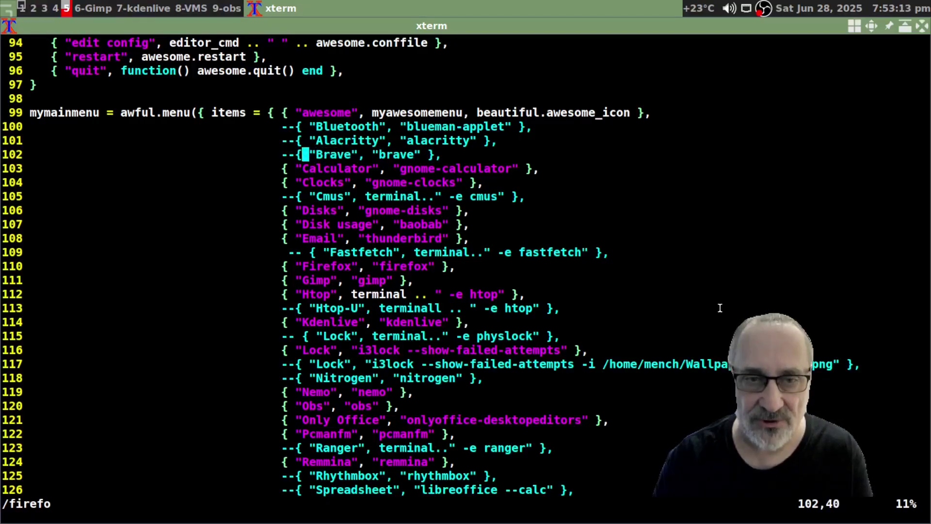
pyautogui.press('x')
pyautogui.press('x')
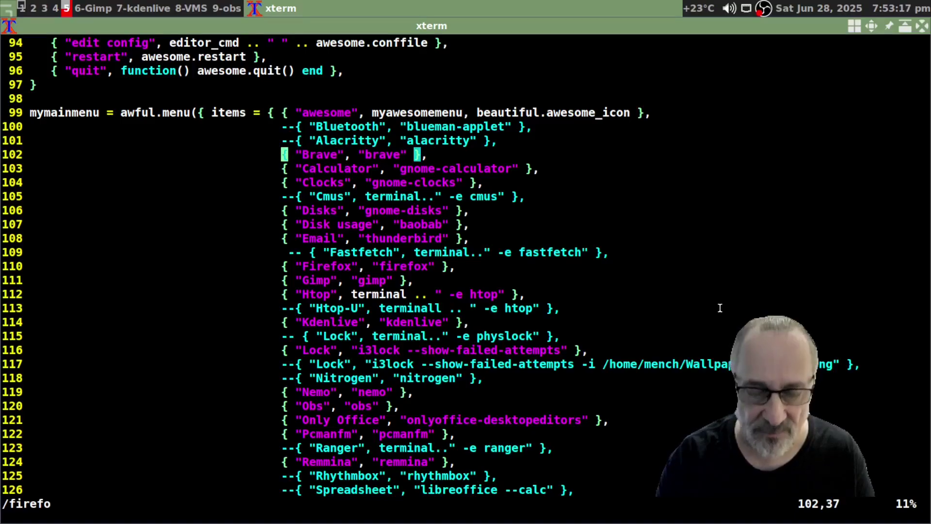
pyautogui.write(':wq')
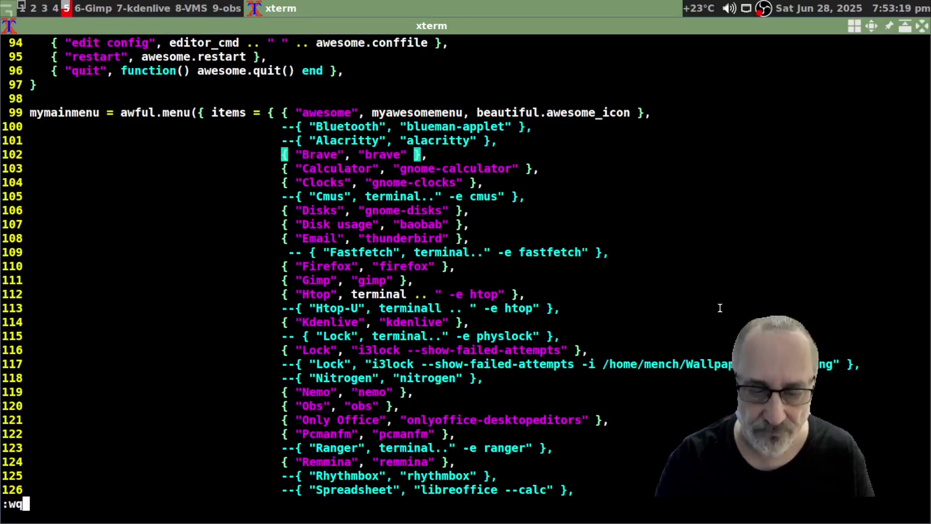
pyautogui.press('Return')
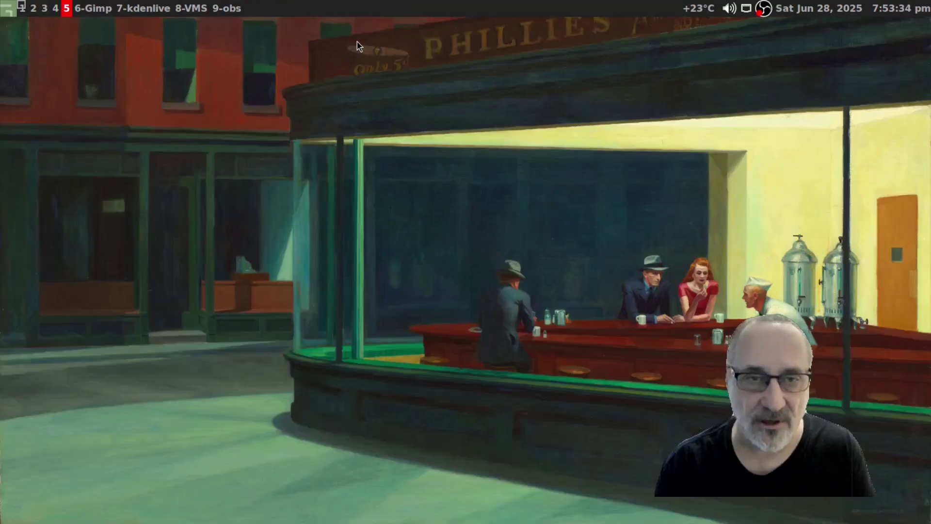
# Restart awesome, close Firefox, and check that the desktop menu now lists Brave.
pyautogui.rightClick(357, 41)
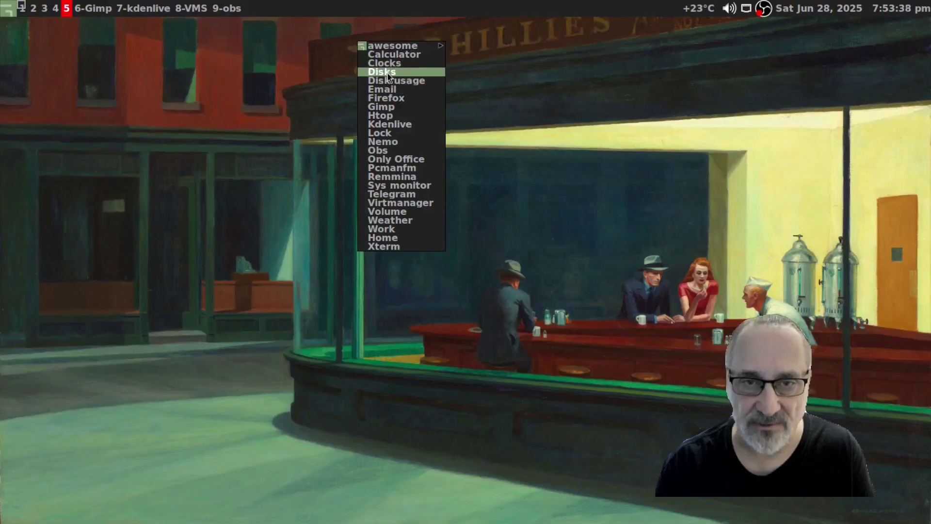
pyautogui.moveTo(400, 46)
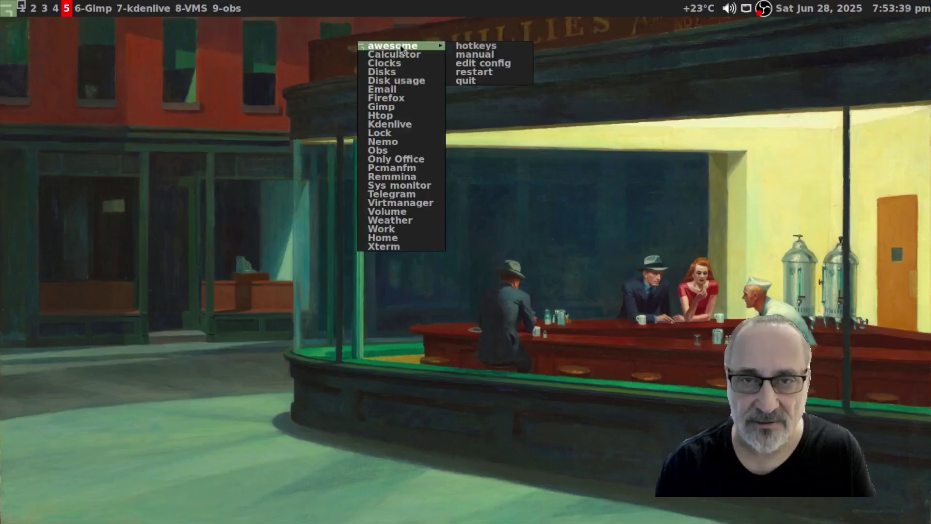
pyautogui.click(510, 77)
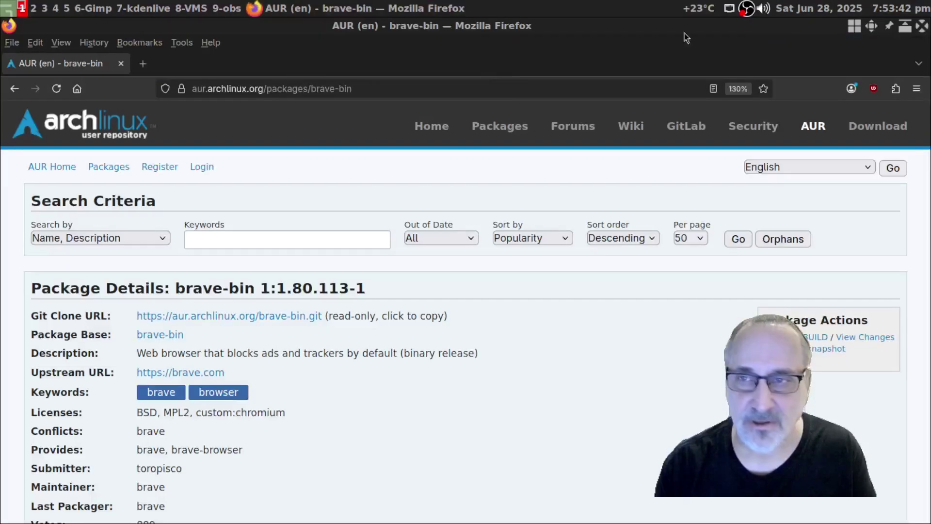
pyautogui.click(923, 27)
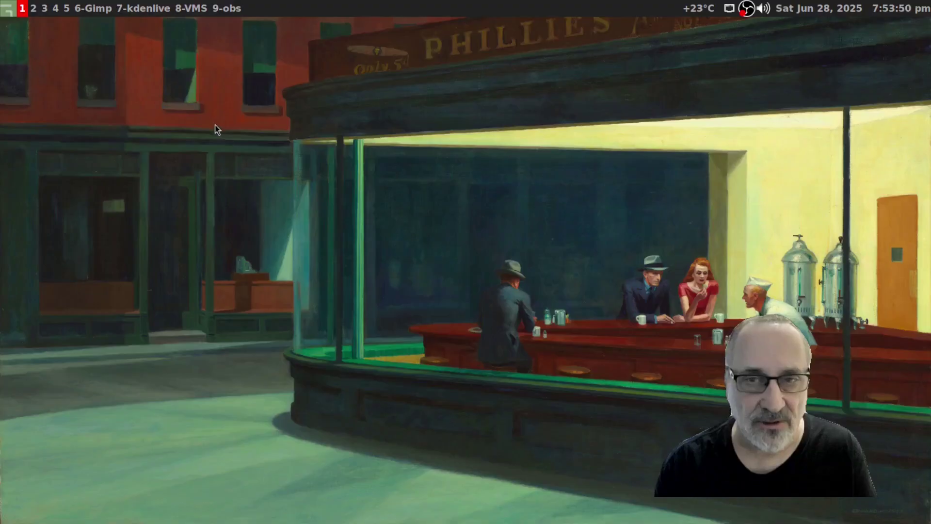
pyautogui.rightClick(222, 83)
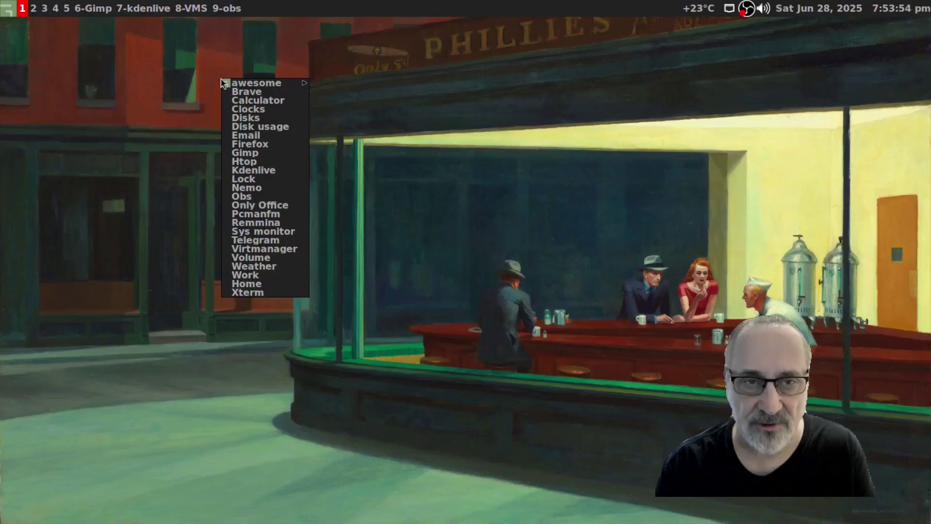
# Launch Brave and skip the default-browser, Firefox import and Brave Search welcome prompts.
pyautogui.click(277, 92)
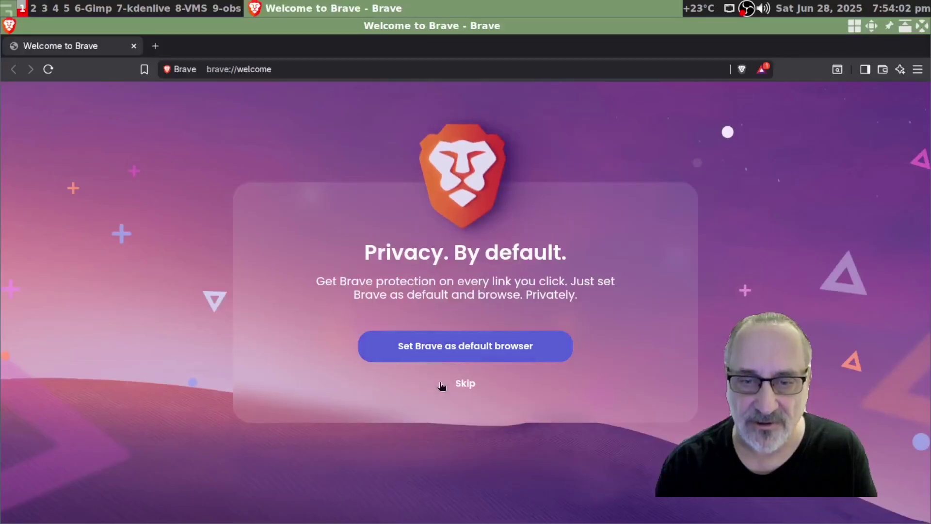
pyautogui.click(466, 384)
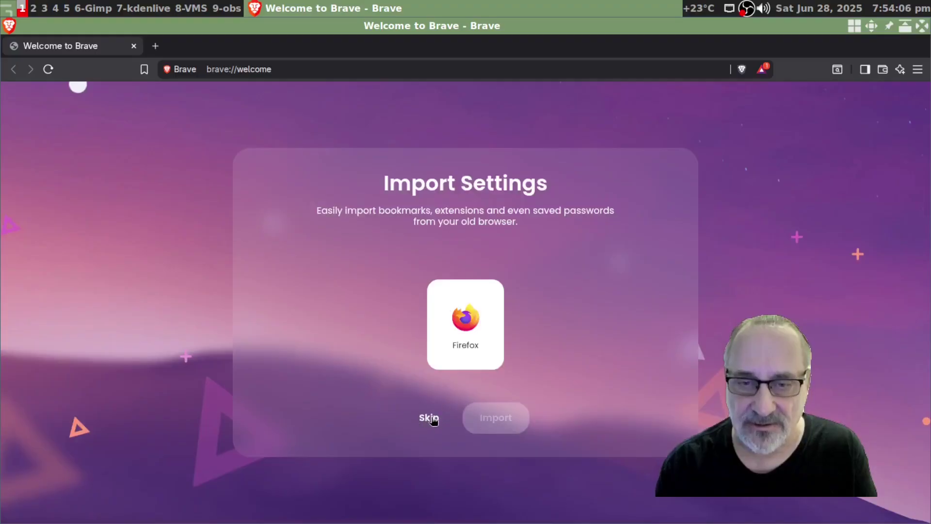
pyautogui.click(429, 418)
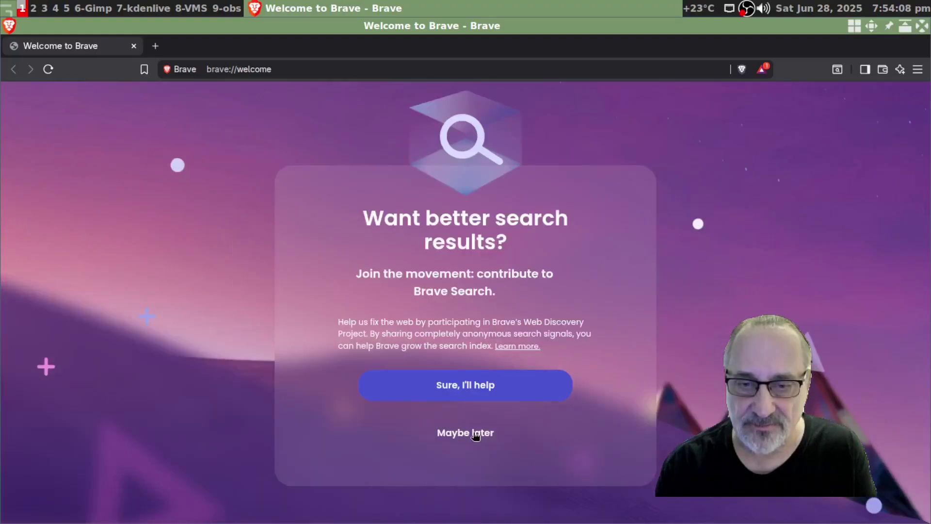
pyautogui.click(476, 433)
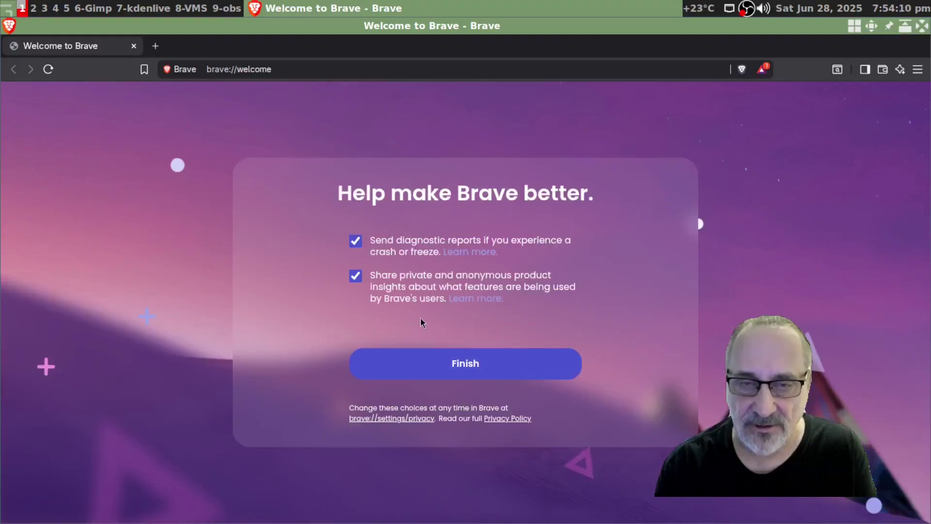
# Turn off diagnostic crash reports and product insights, then finish the welcome setup.
pyautogui.click(357, 243)
pyautogui.click(356, 276)
pyautogui.click(475, 368)
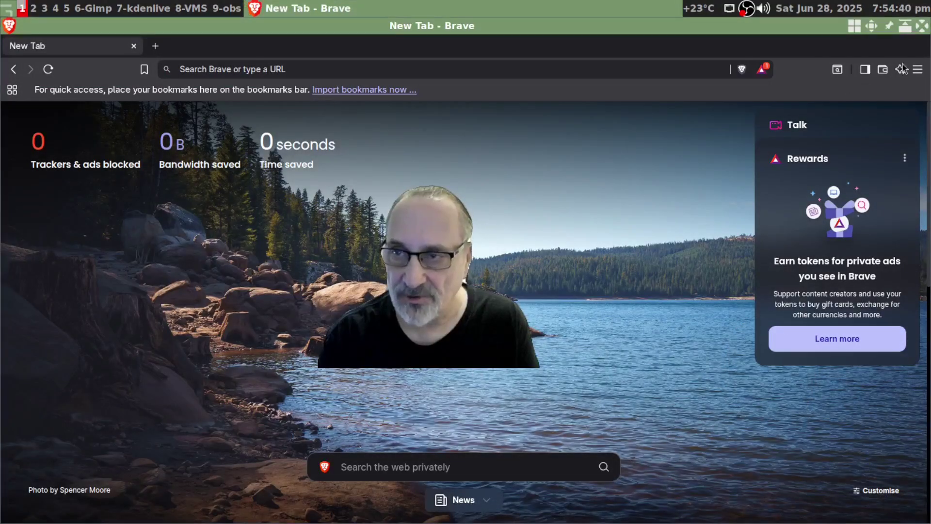
pyautogui.click(917, 69)
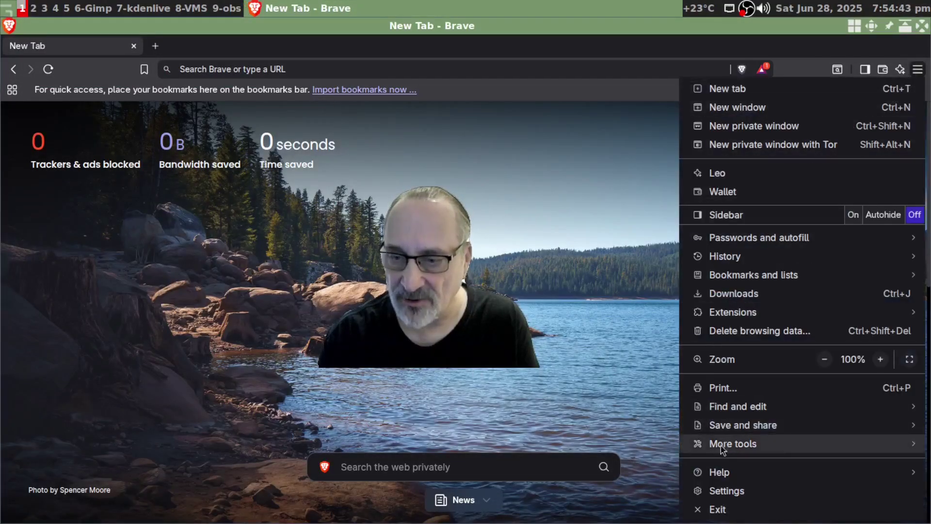
# Make Brave open the New tab page on startup.
pyautogui.click(726, 491)
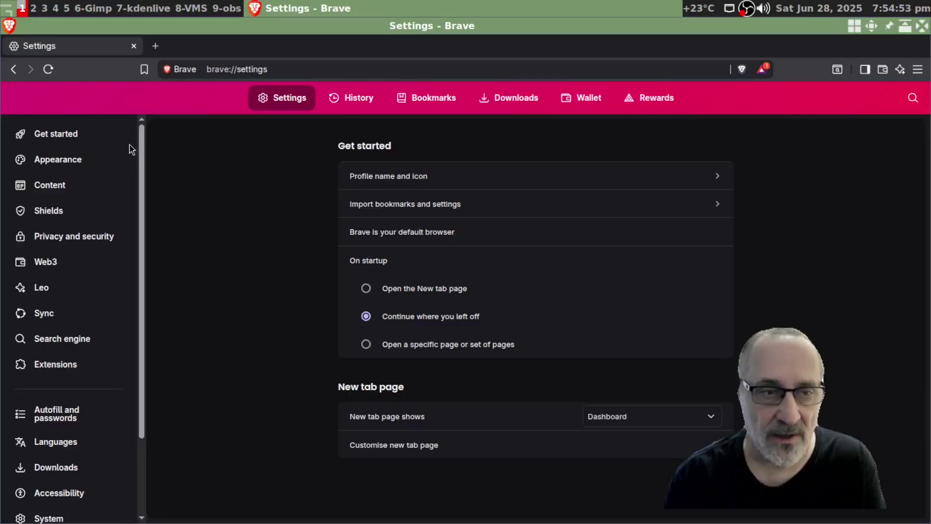
pyautogui.click(81, 138)
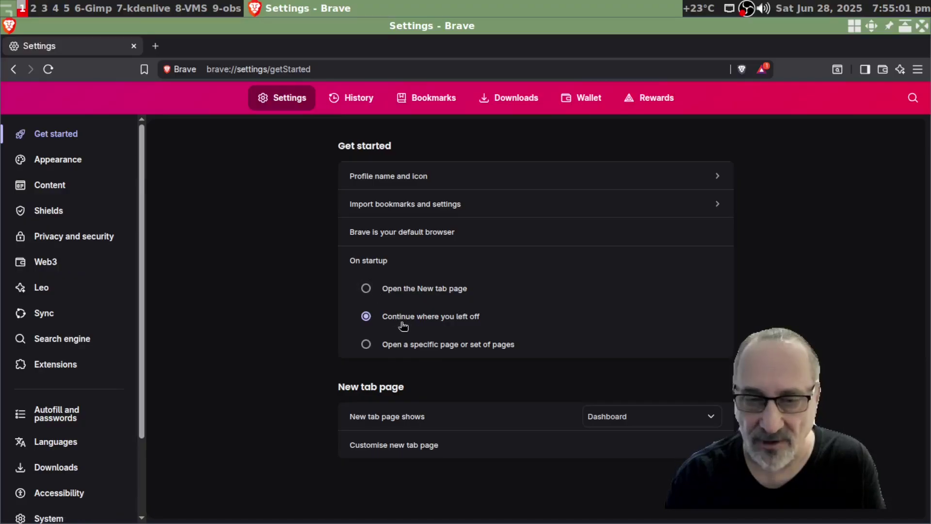
pyautogui.click(378, 291)
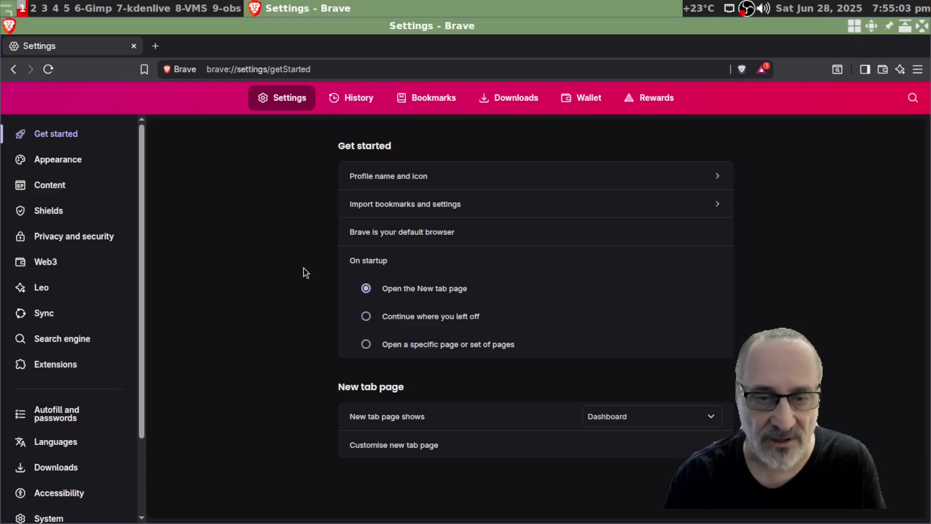
# In Appearance, disable both tab-group bookmark options, show the Home button and hide the bookmarks button.
pyautogui.click(79, 160)
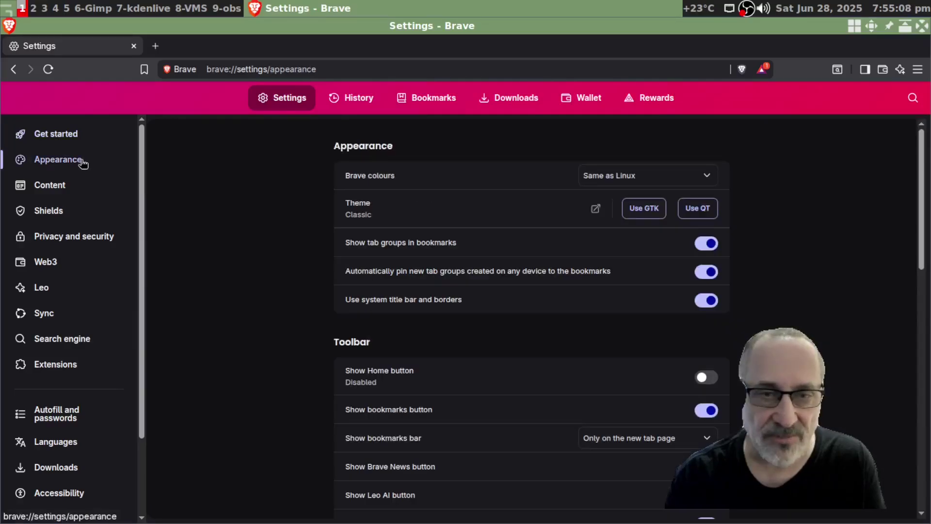
pyautogui.click(703, 245)
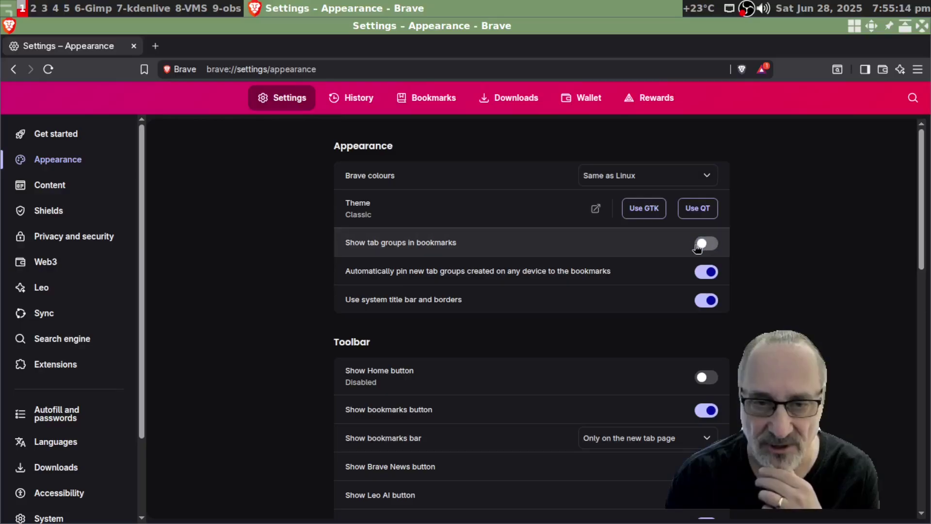
pyautogui.click(701, 274)
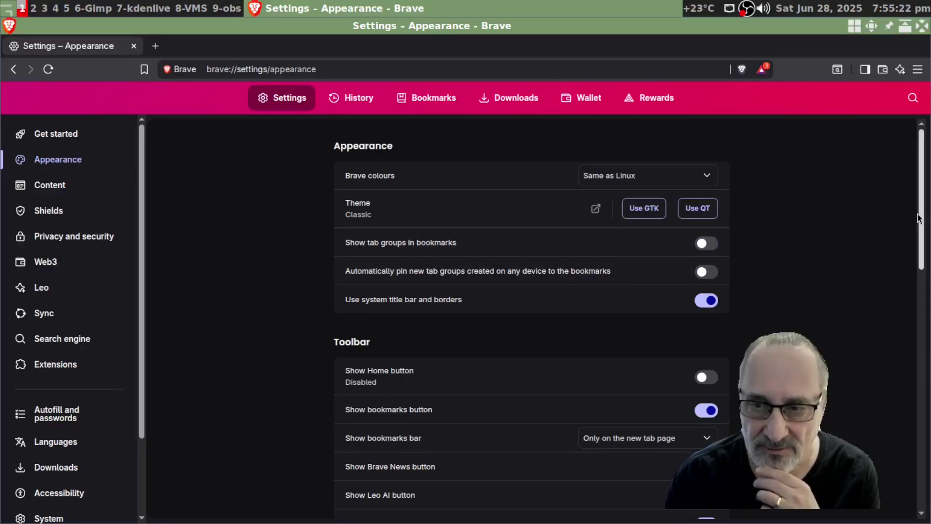
pyautogui.scroll(-2, 923, 237)
pyautogui.scroll(-2, 922, 236)
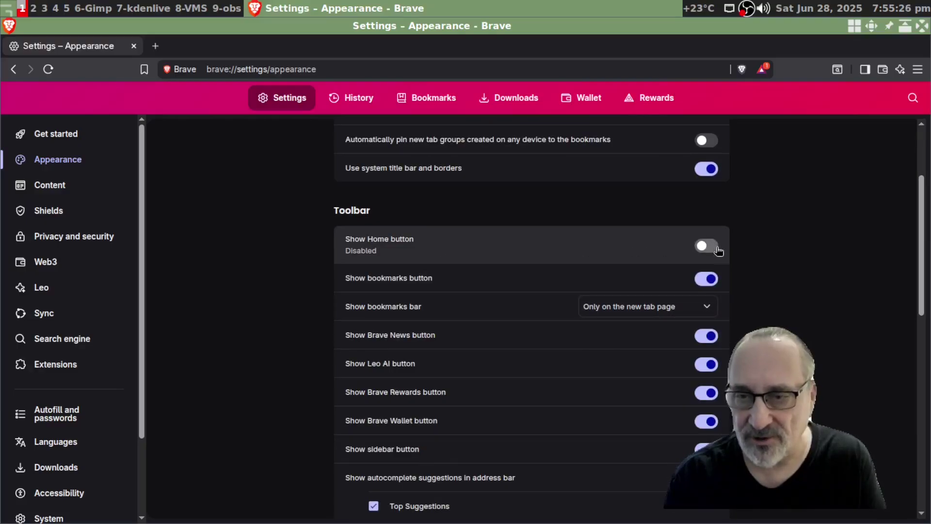
pyautogui.click(713, 249)
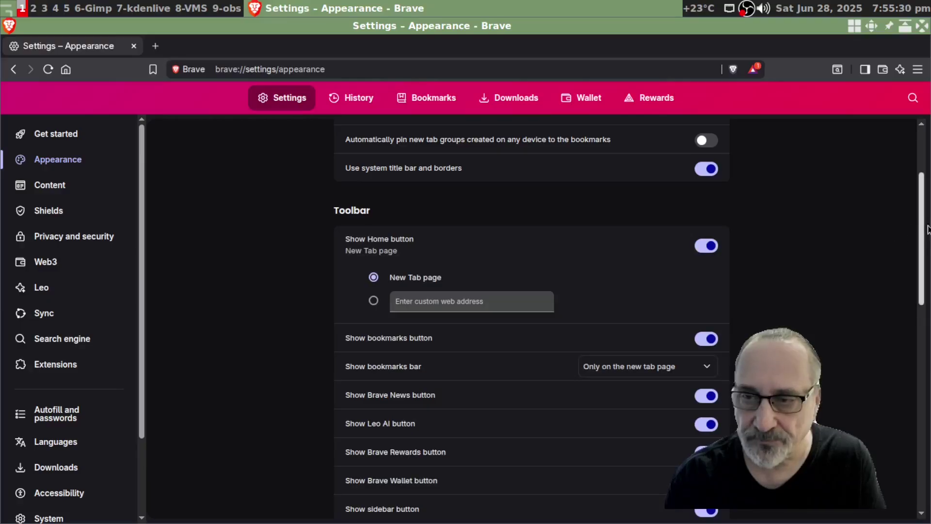
pyautogui.scroll(-2, 926, 232)
pyautogui.scroll(-4, 927, 249)
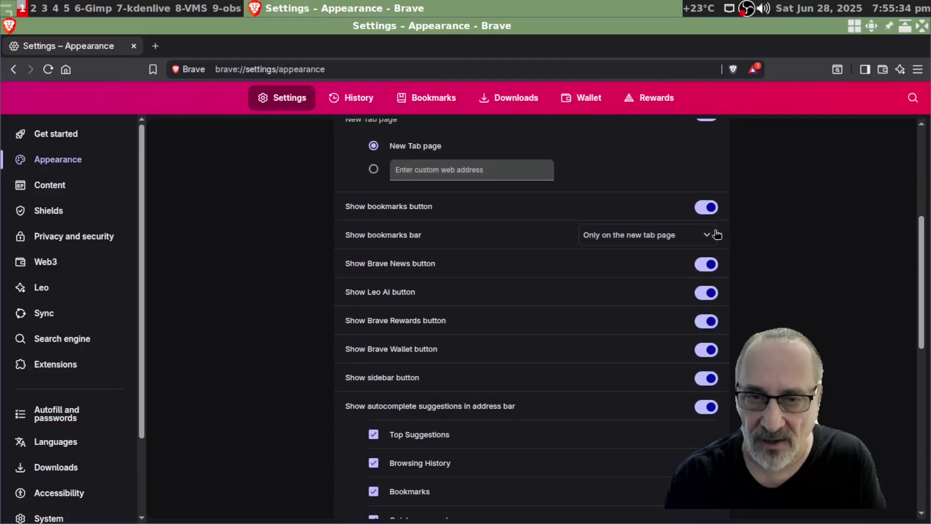
pyautogui.click(700, 208)
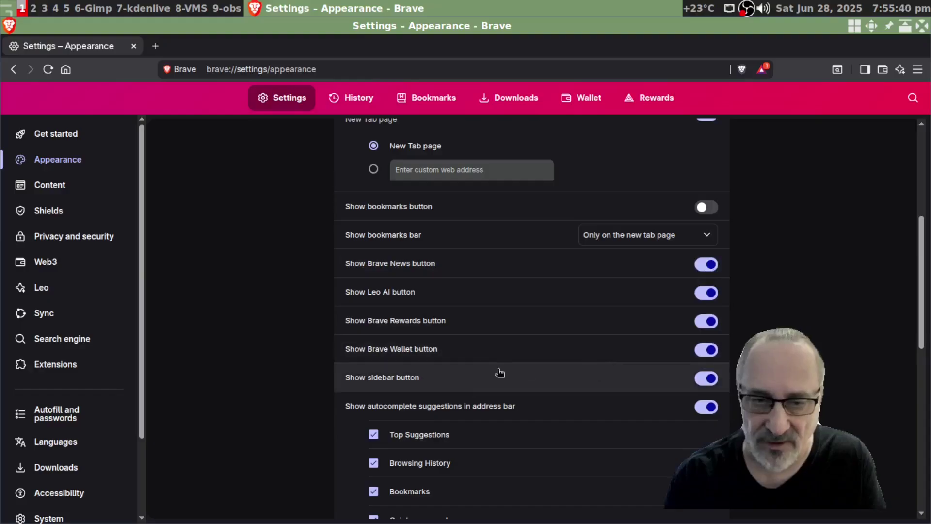
# Set Shields trackers & ads blocking to Aggressive and Upgrade connections to HTTPS to Strict.
pyautogui.click(64, 193)
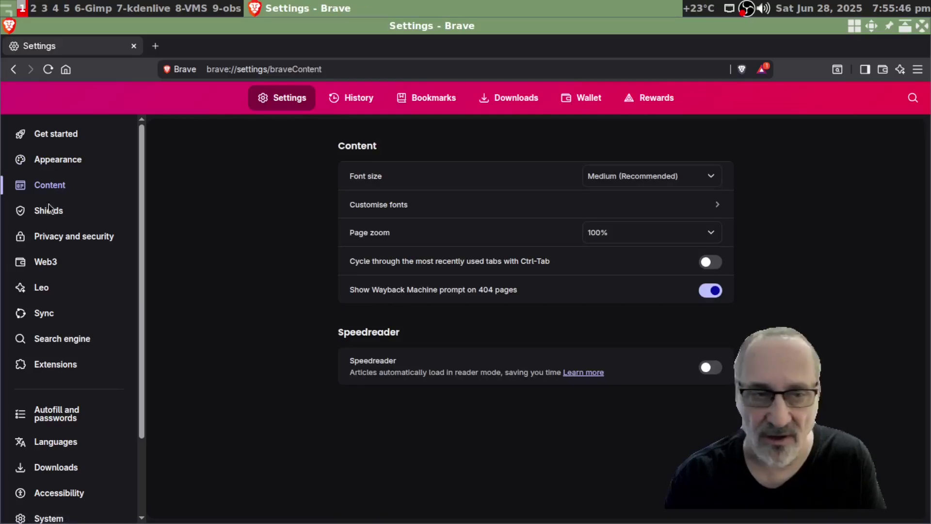
pyautogui.click(59, 211)
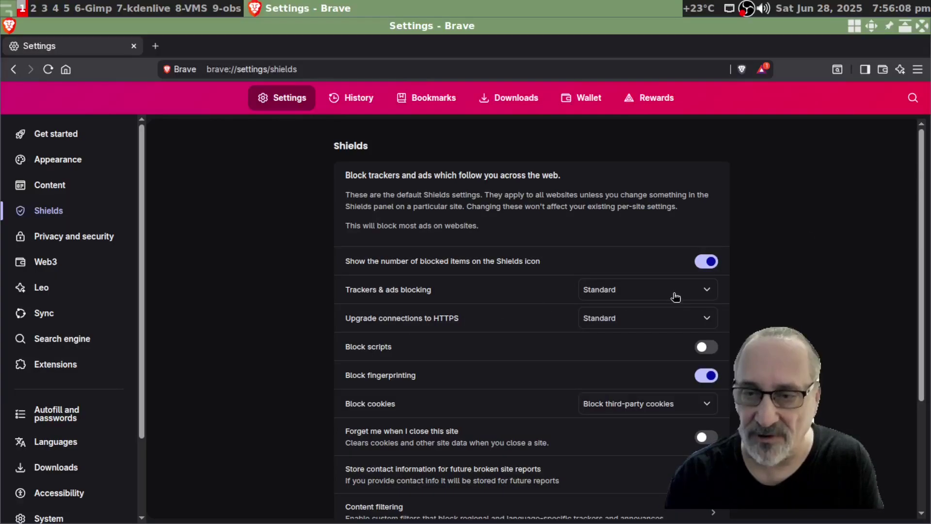
pyautogui.click(706, 295)
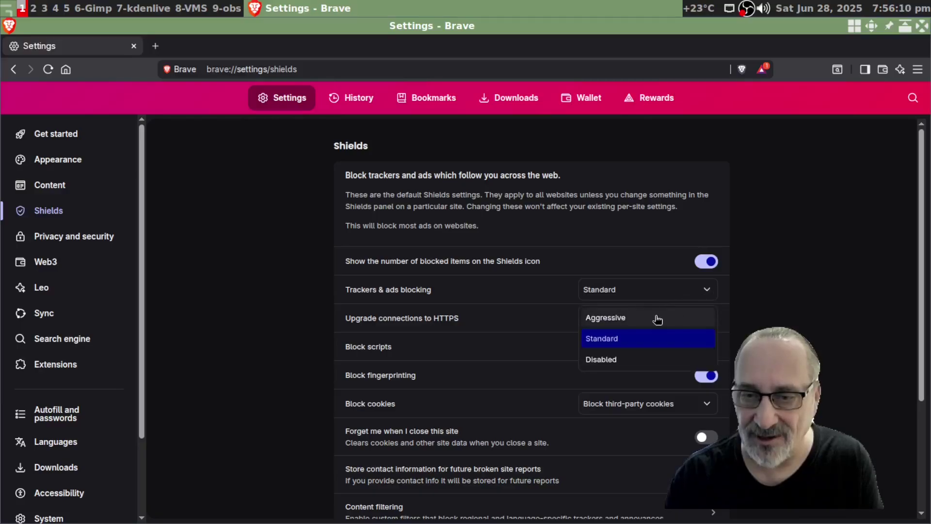
pyautogui.click(640, 325)
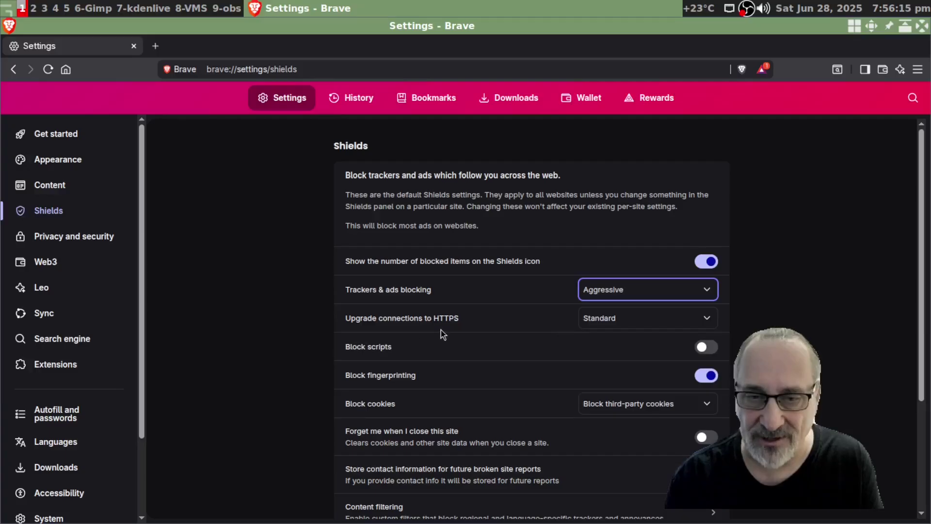
pyautogui.click(701, 320)
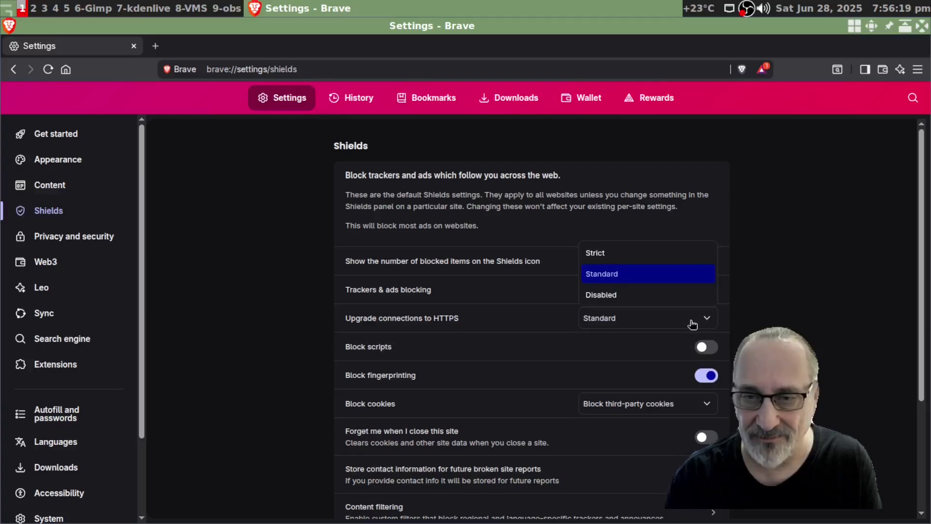
pyautogui.click(622, 253)
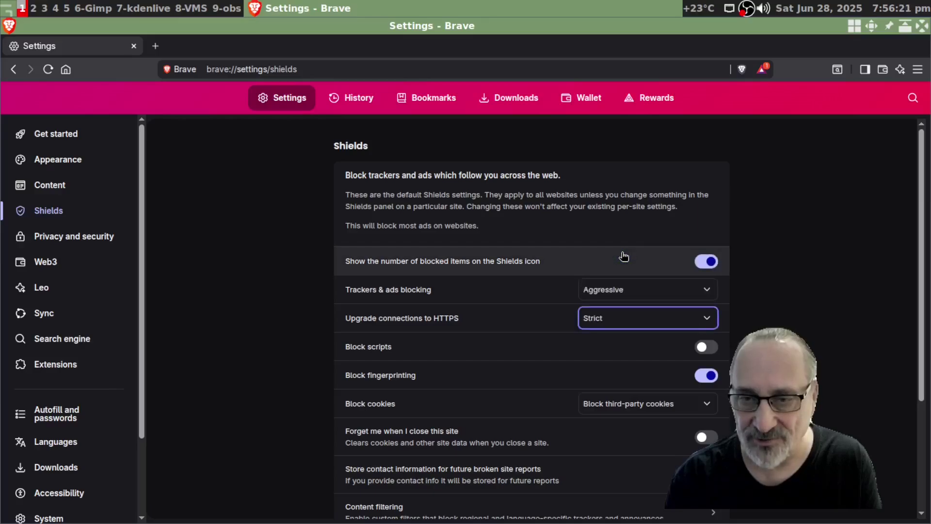
pyautogui.scroll(-3, 905, 330)
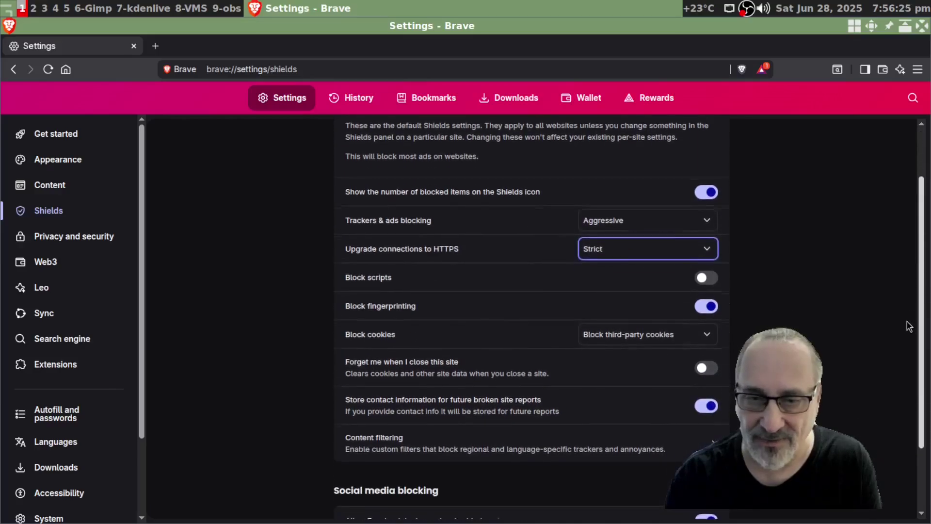
pyautogui.scroll(-1, 901, 368)
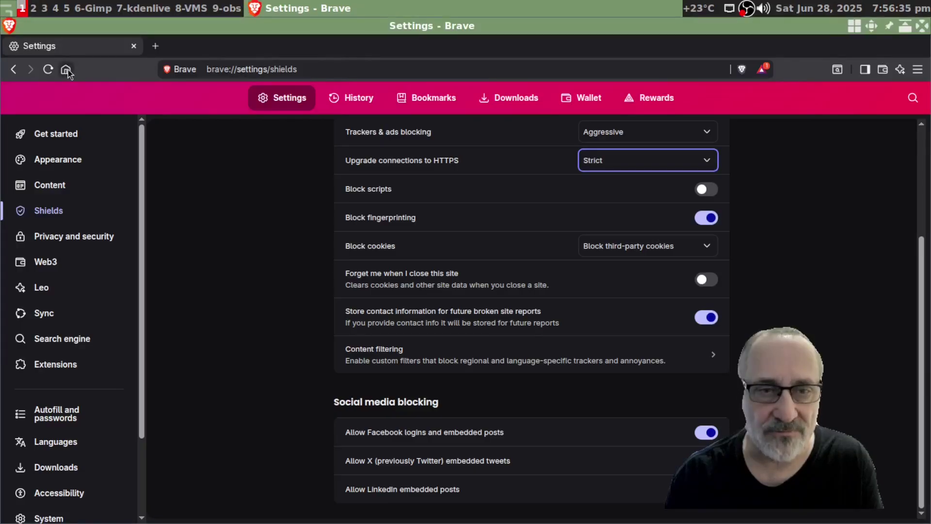
# Go to the new tab page and turn off sponsored background images.
pyautogui.click(66, 70)
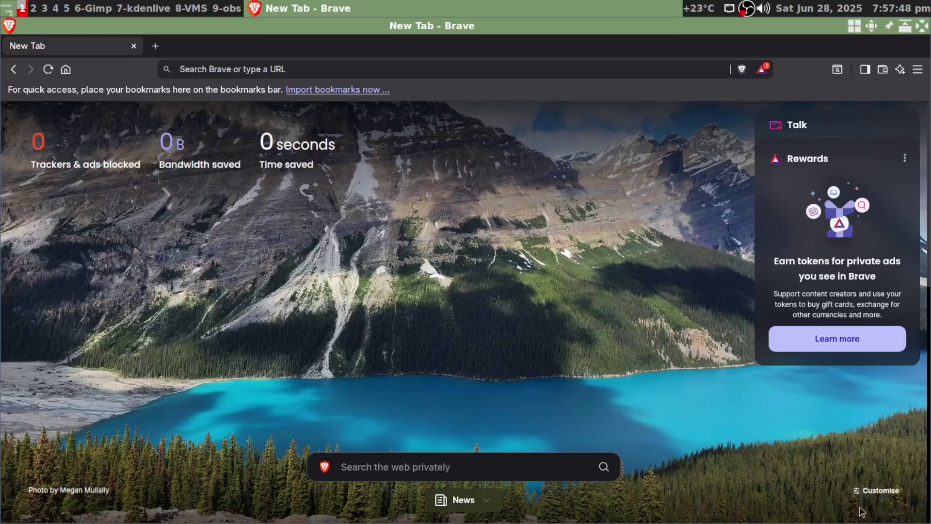
pyautogui.click(882, 493)
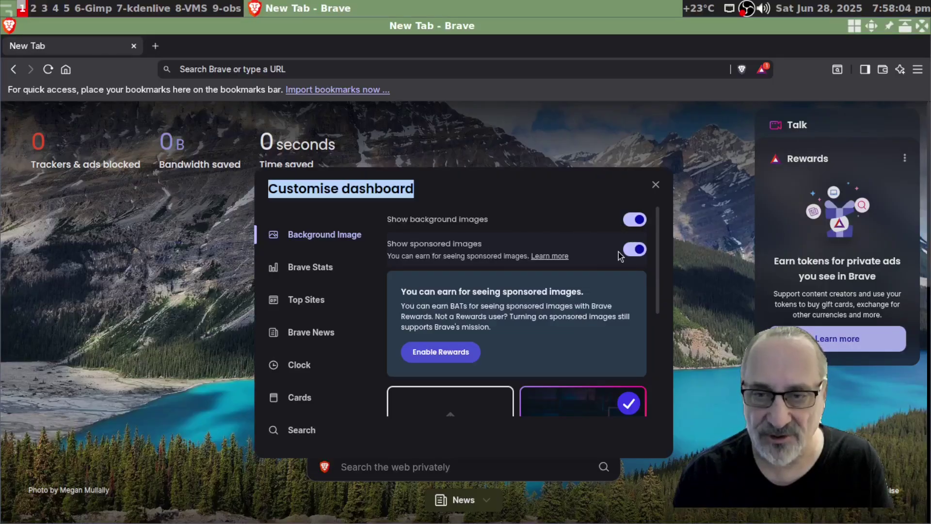
pyautogui.click(634, 250)
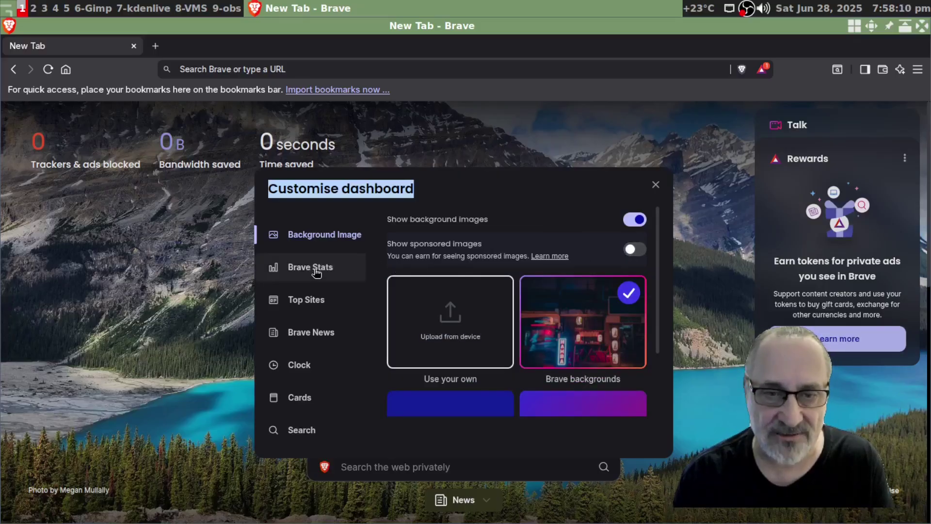
# Switch off all dashboard Cards and close the customisation panel.
pyautogui.click(311, 300)
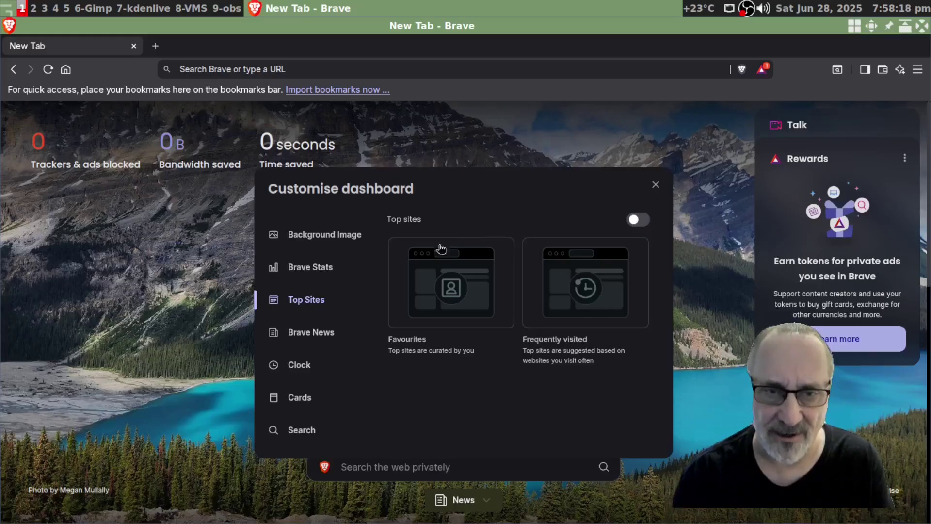
pyautogui.click(299, 398)
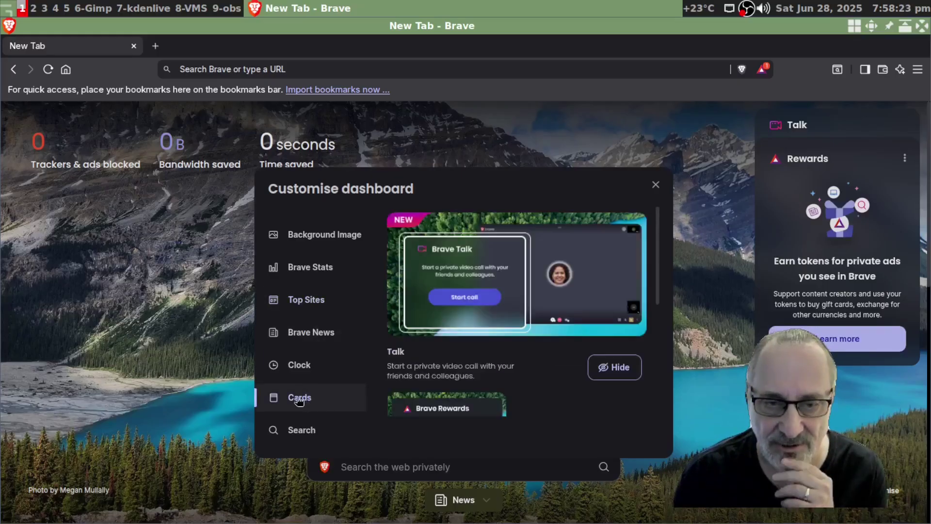
pyautogui.moveTo(656, 234); pyautogui.dragTo(655, 362)
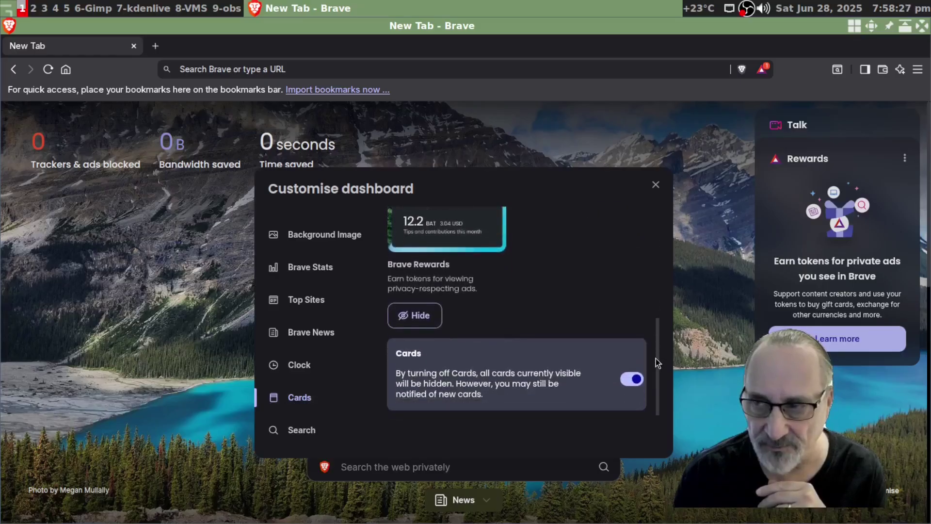
pyautogui.click(628, 380)
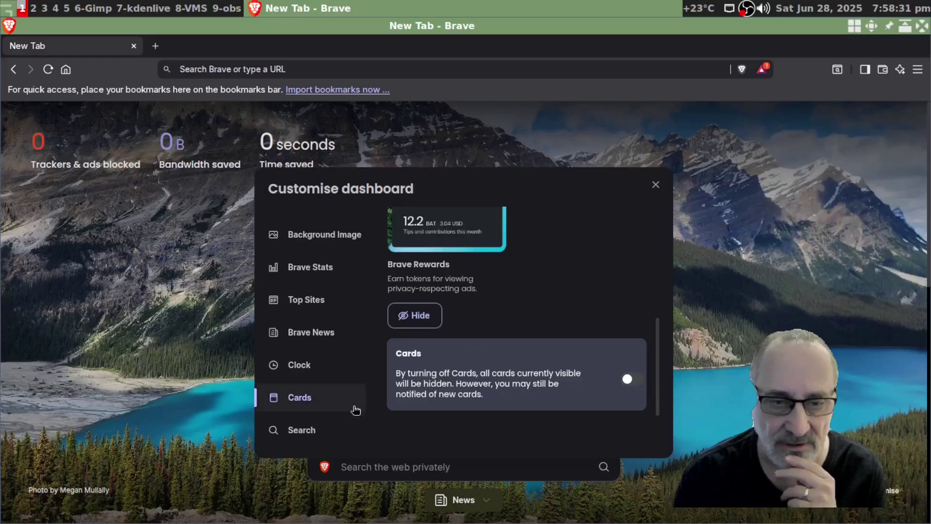
pyautogui.click(656, 186)
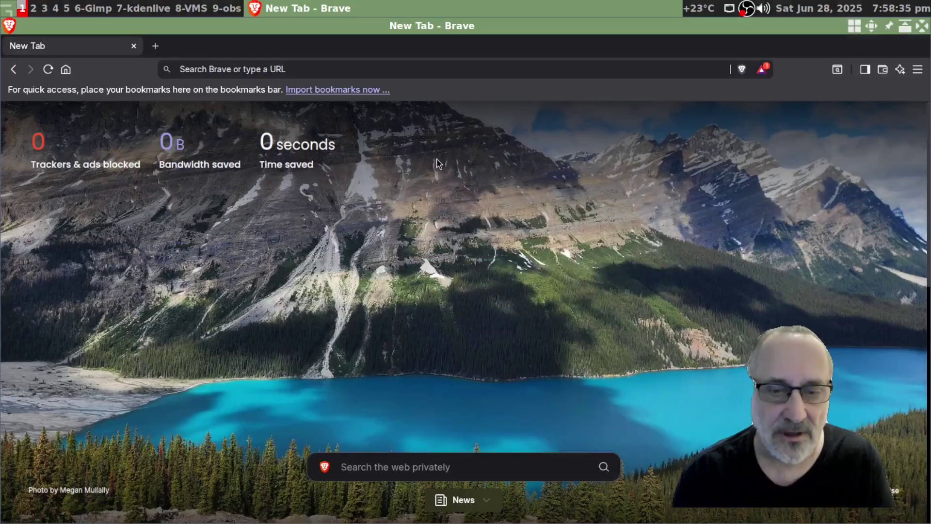
# On YouTube, play DistroTube's 'Hey, DT! Will A.I. Kill Human Content Creation?' video full screen.
pyautogui.click(311, 68)
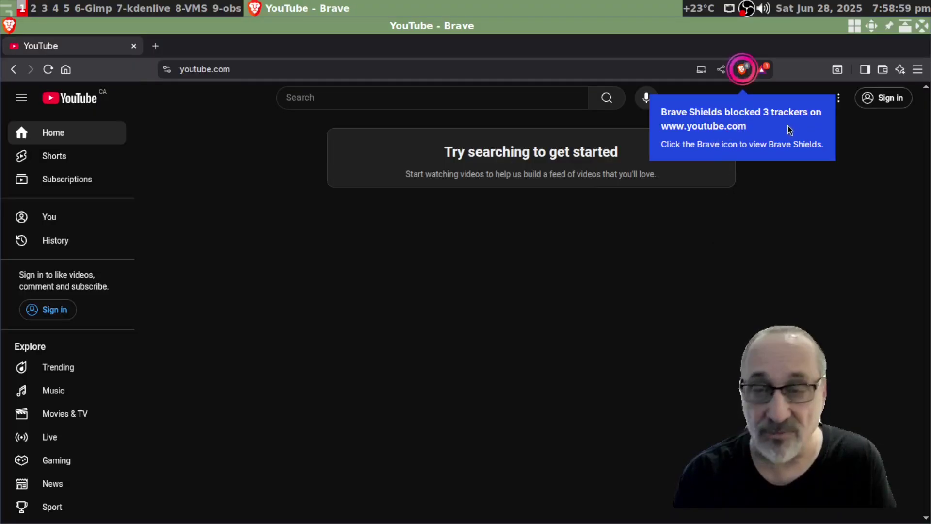
pyautogui.click(261, 71)
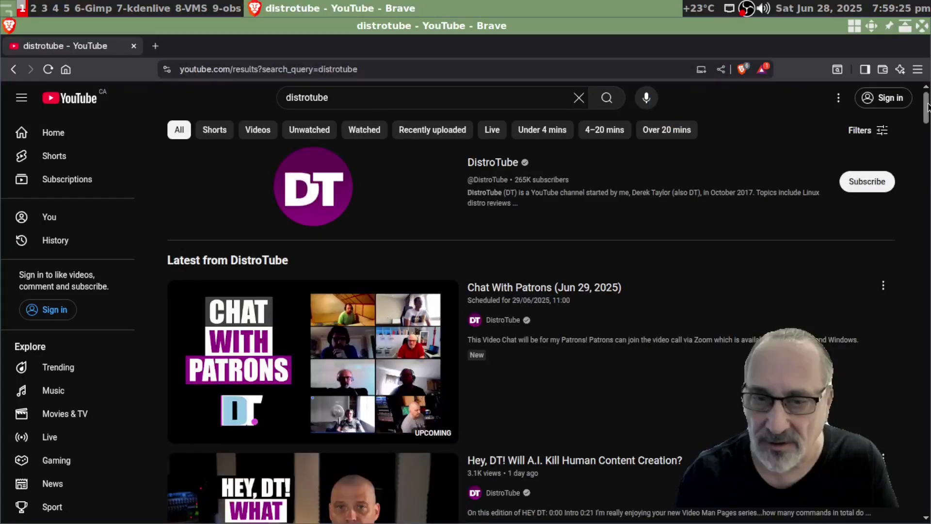
pyautogui.scroll(-5, 927, 120)
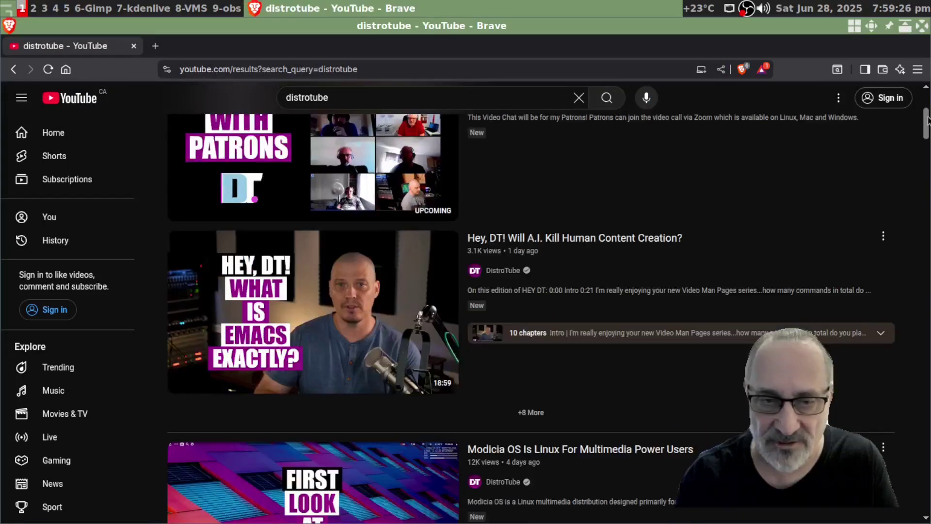
pyautogui.click(264, 240)
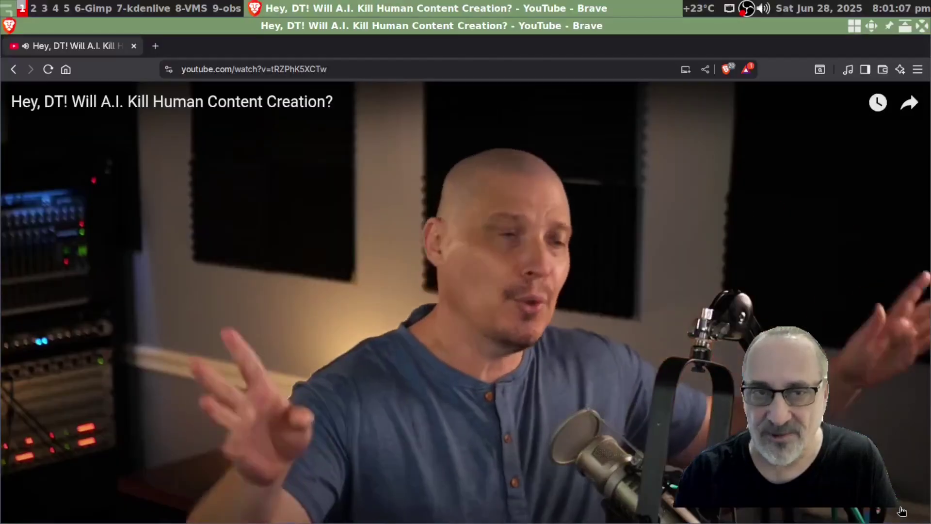
# Leave the YouTube video for the New Tab page using the Home button.
pyautogui.click(65, 69)
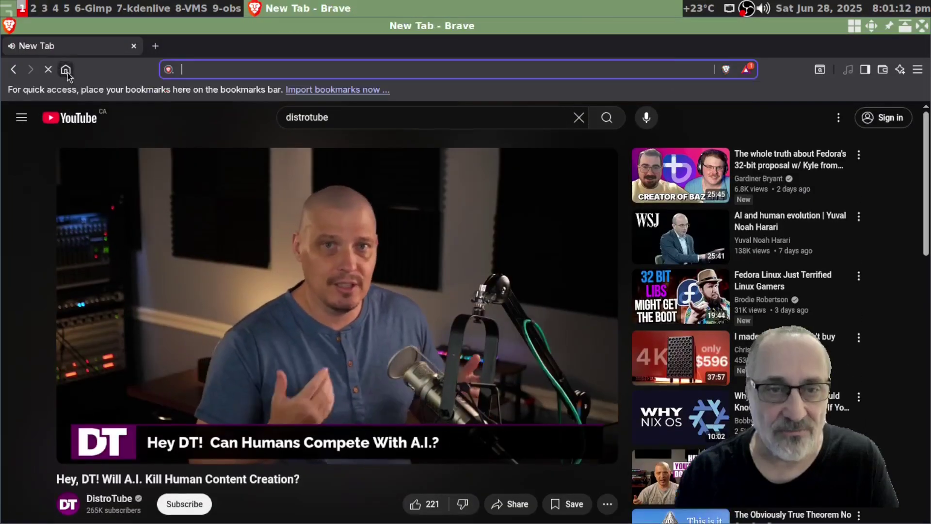